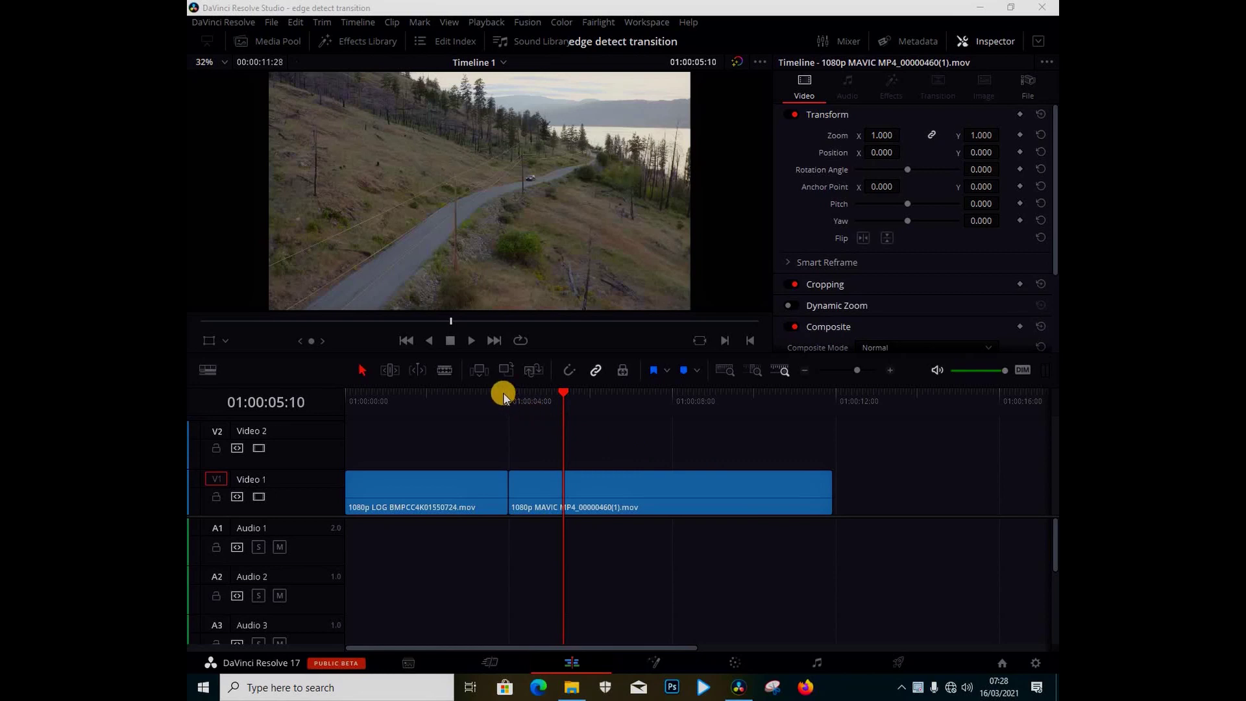
Preview the edit, then park the playhead on the cut between the car and drone clips.
{"action": "left_click", "coordinate": [469, 393]}
{"action": "key", "text": "space"}
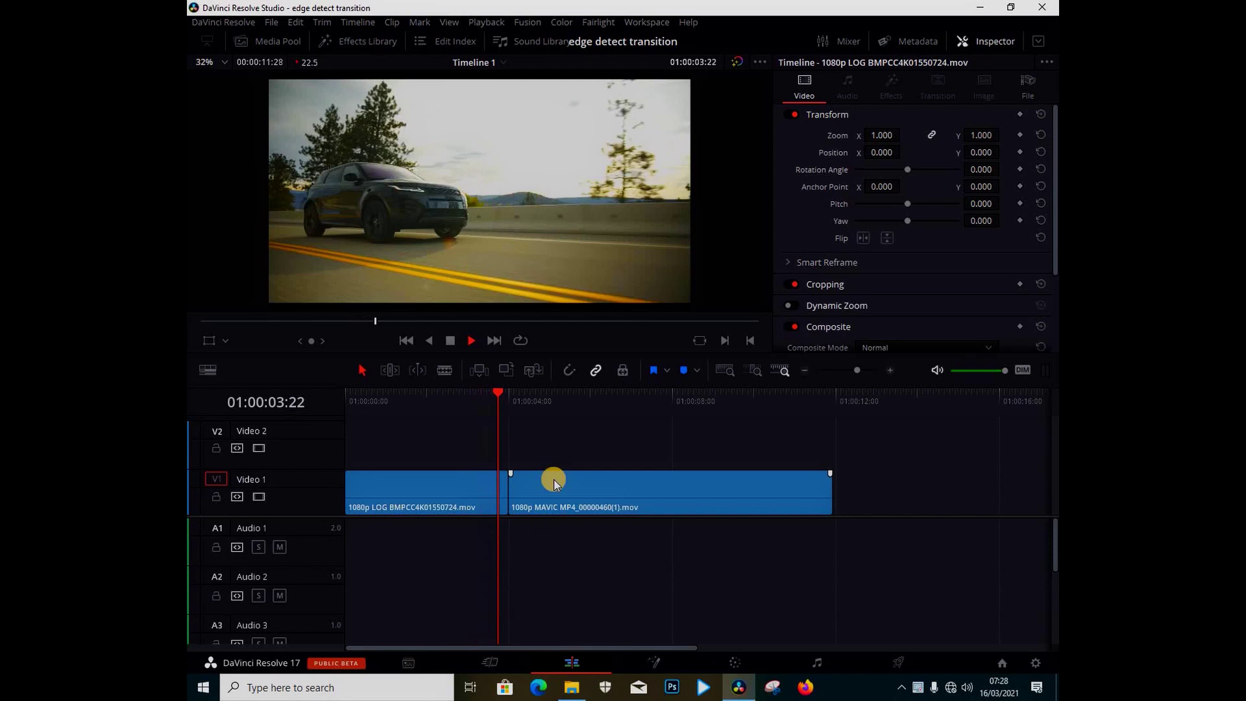
{"action": "key", "text": "space"}
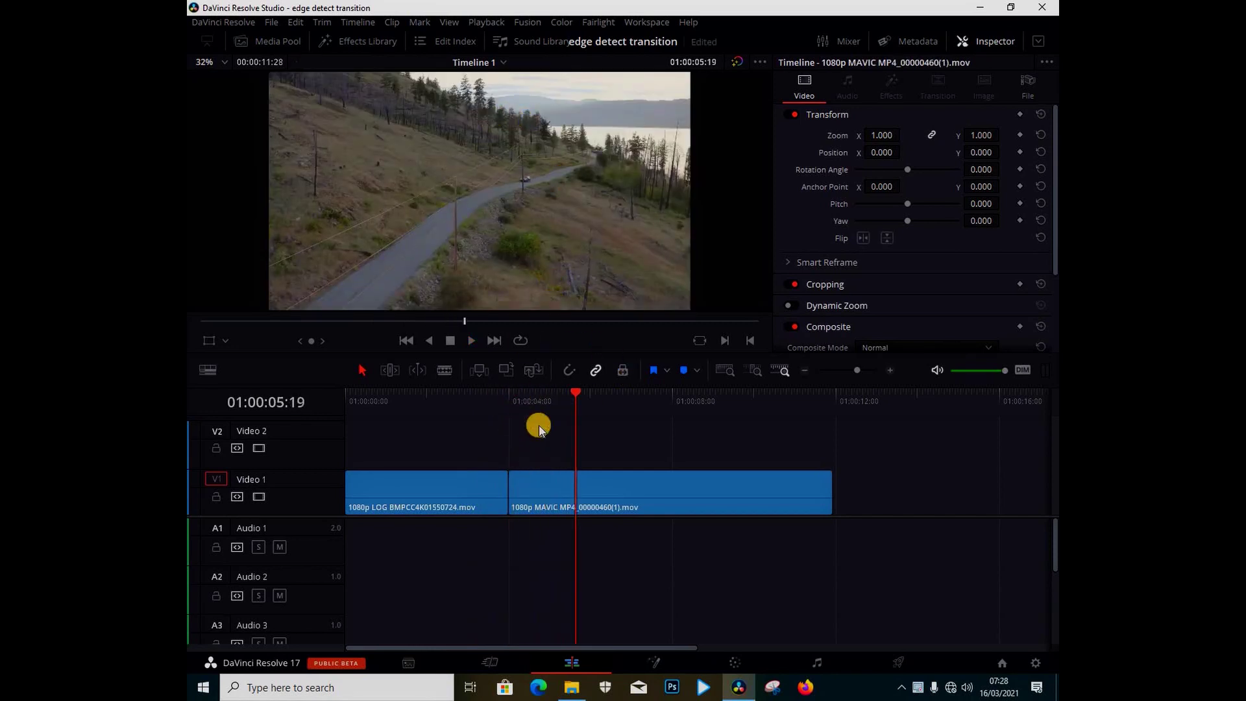
{"action": "left_click", "coordinate": [513, 398]}
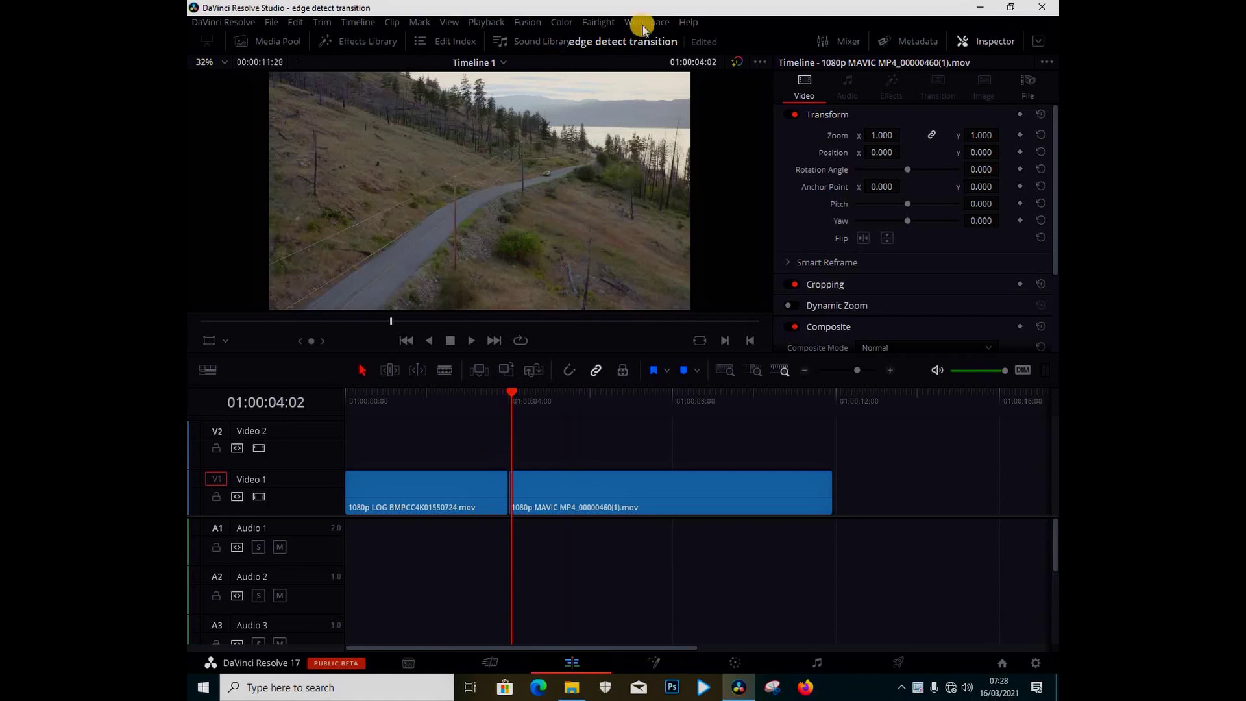
Drop a Smooth Cut from Video Transitions onto the V1 cut between the clips.
{"action": "left_click", "coordinate": [356, 42]}
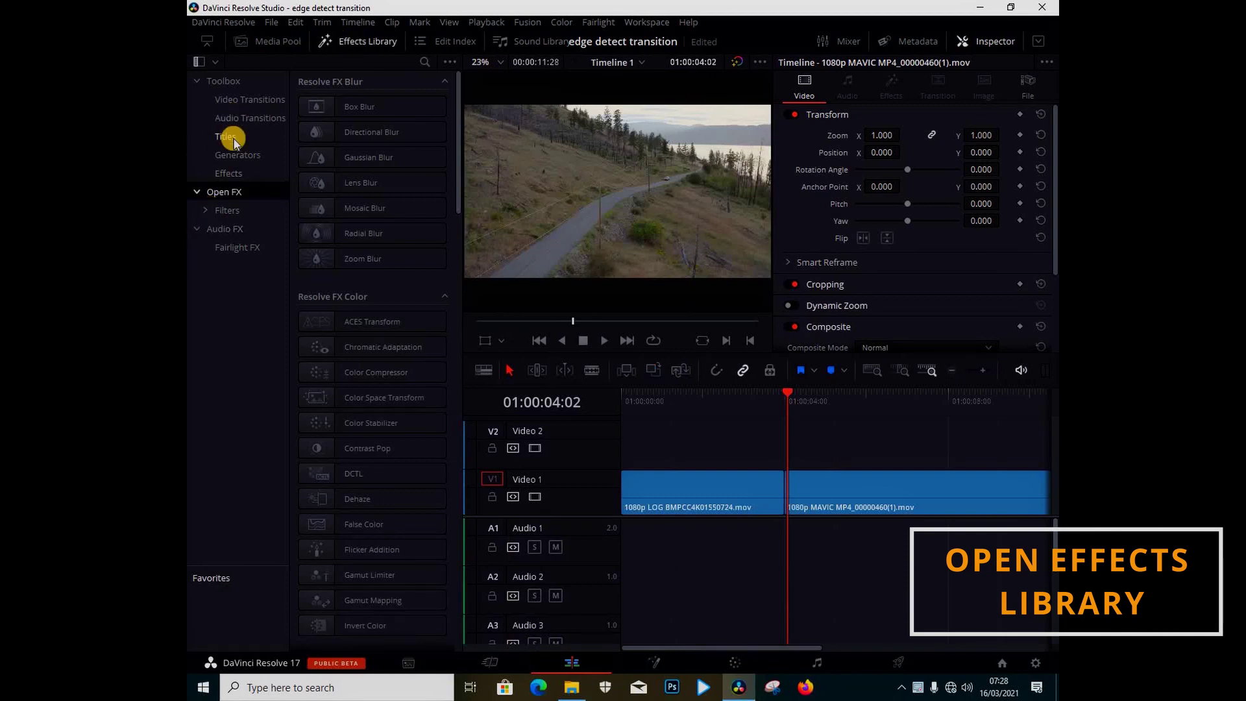
{"action": "left_click", "coordinate": [247, 101]}
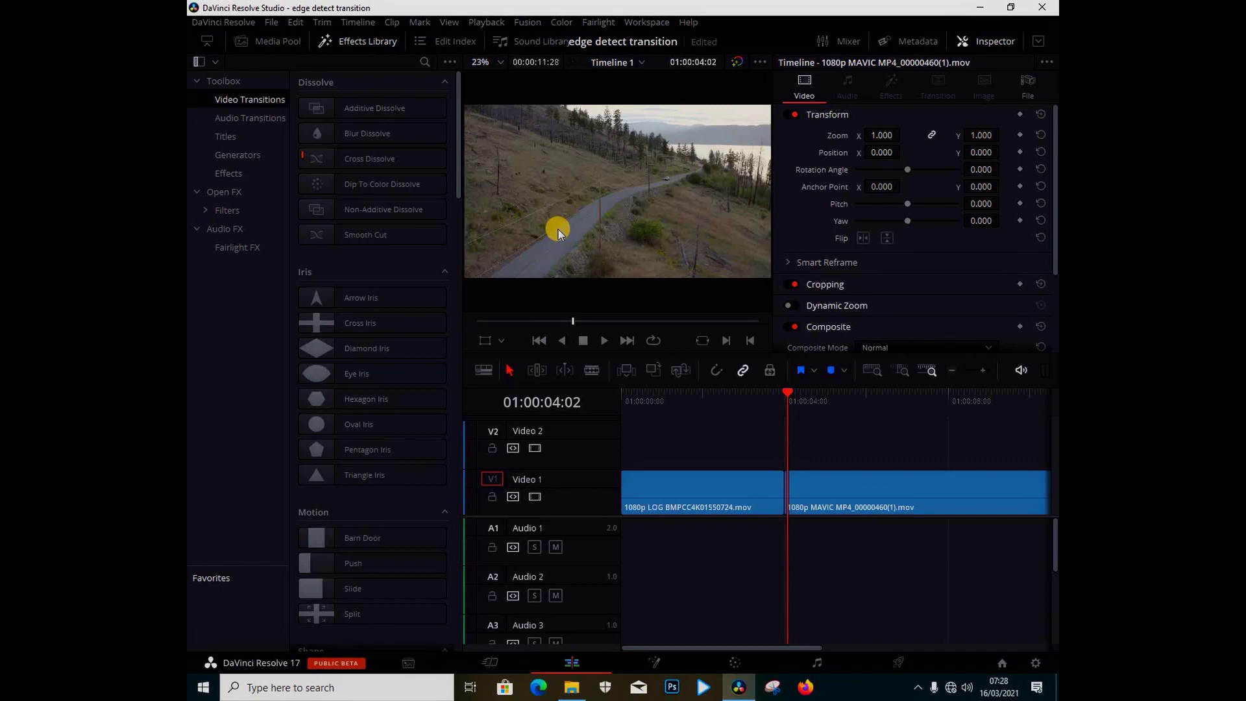
{"action": "left_click", "coordinate": [380, 235]}
{"action": "left_click_drag", "start_coordinate": [380, 235], "coordinate": [662, 361]}
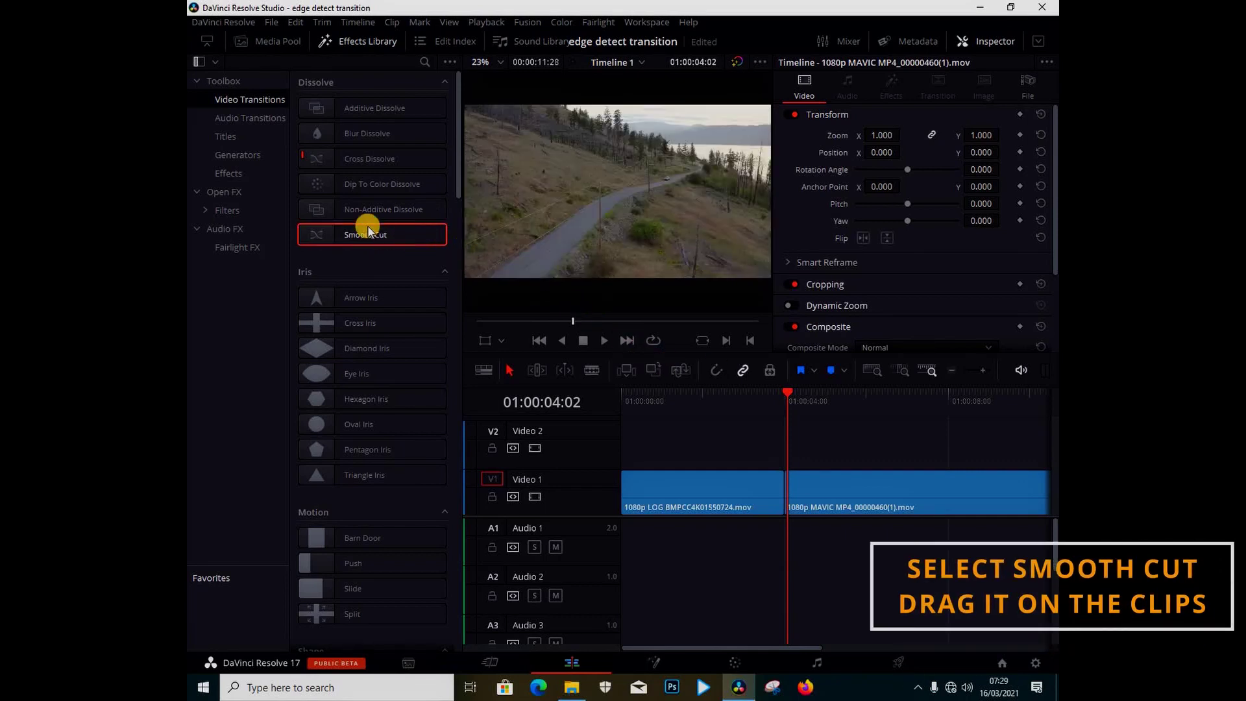
{"action": "left_click_drag", "start_coordinate": [362, 229], "coordinate": [353, 234]}
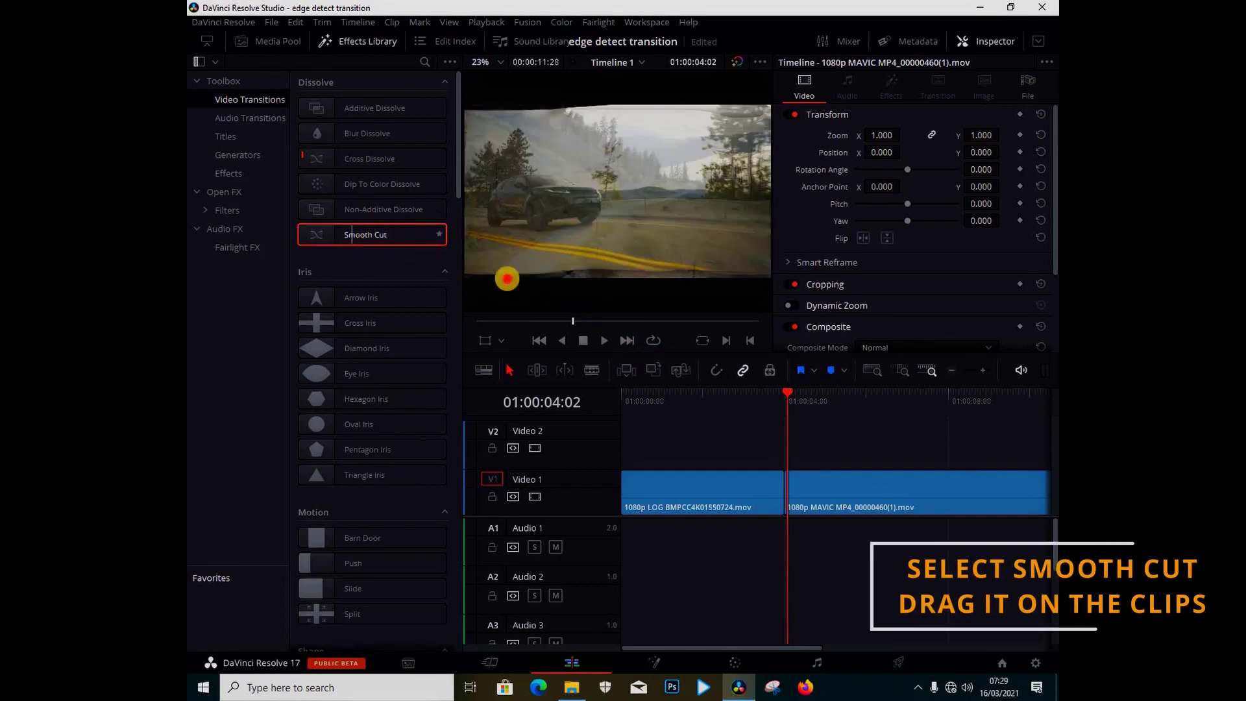
{"action": "left_click_drag", "start_coordinate": [507, 279], "coordinate": [795, 505]}
{"action": "left_click", "coordinate": [351, 40]}
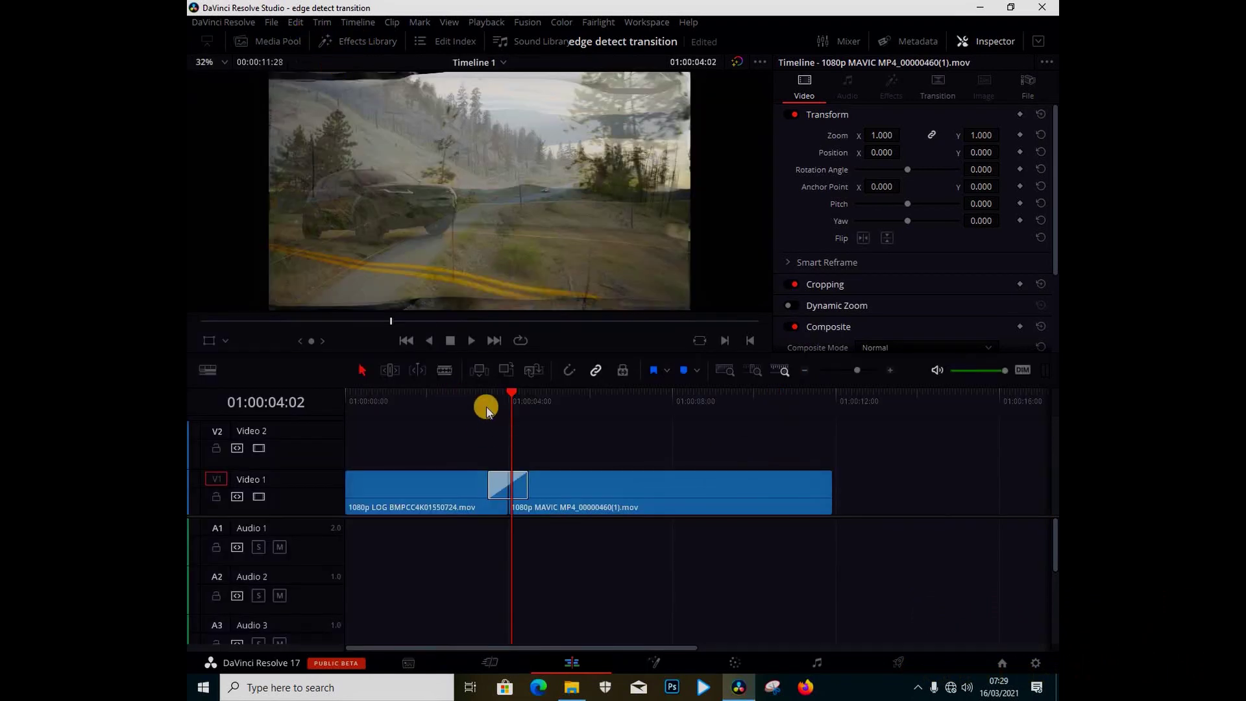
{"action": "left_click", "coordinate": [491, 401]}
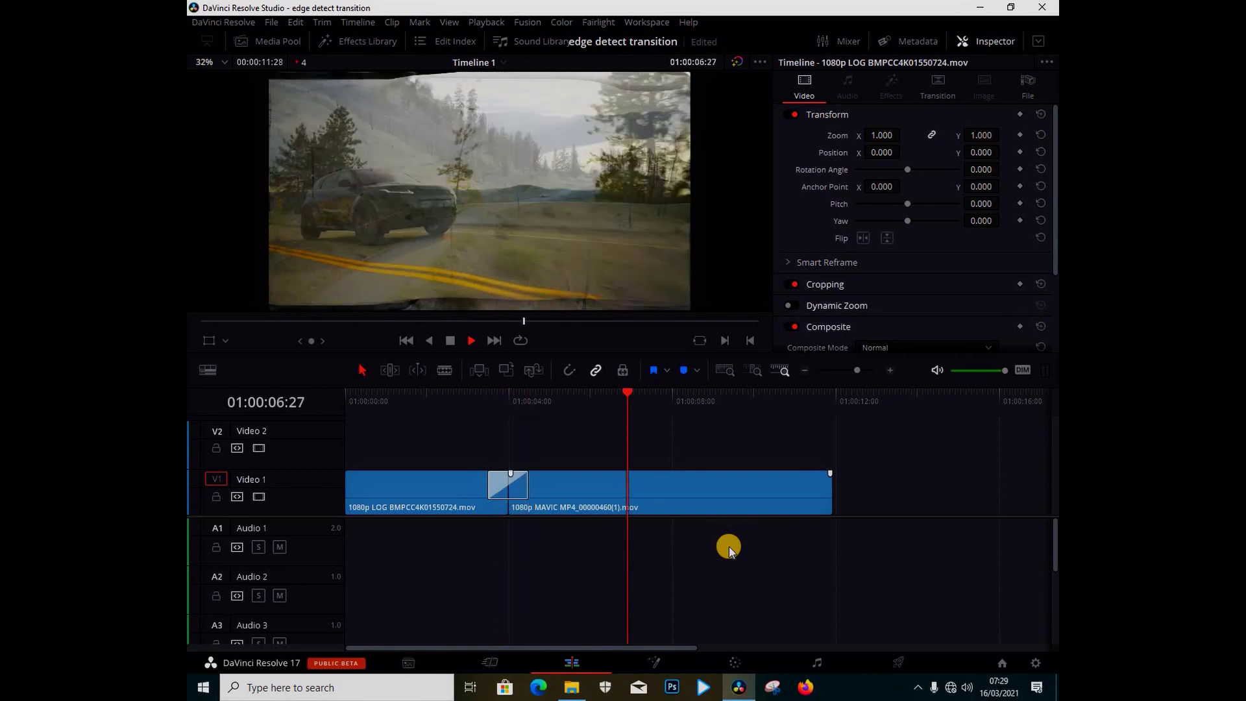
{"action": "key", "text": "space"}
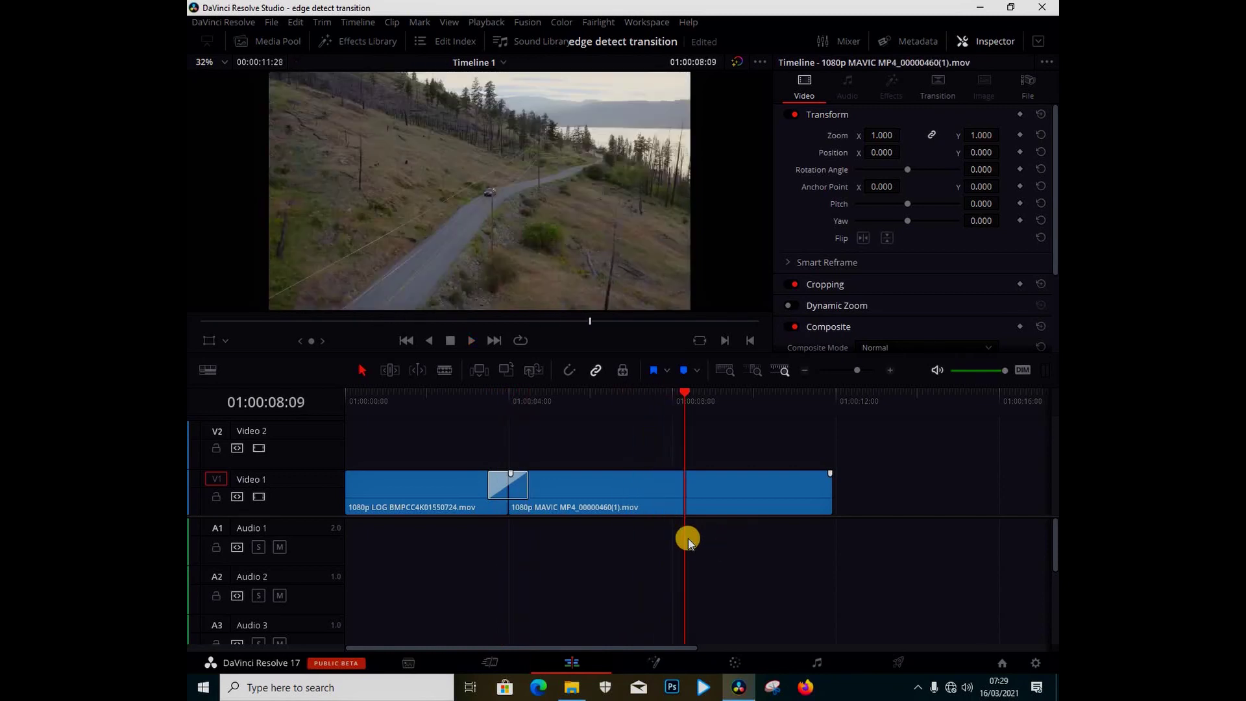
{"action": "left_click", "coordinate": [483, 397]}
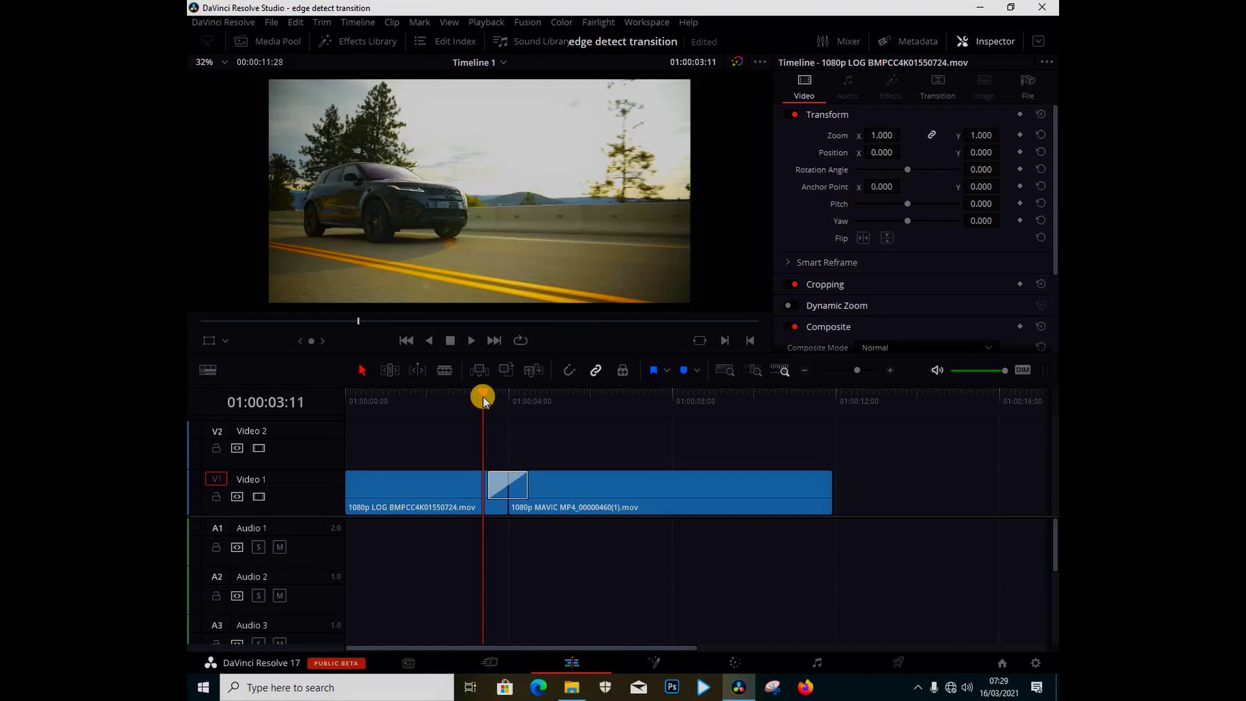
{"action": "key", "text": "space"}
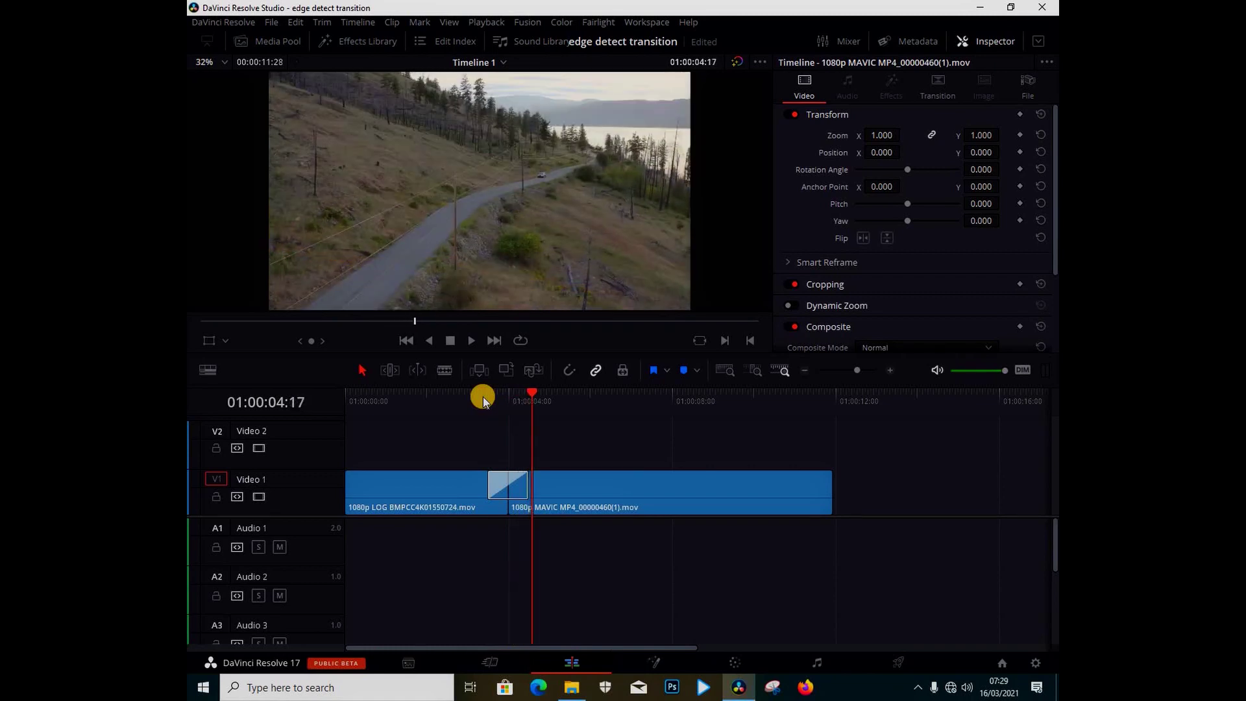
{"action": "key", "text": "j"}
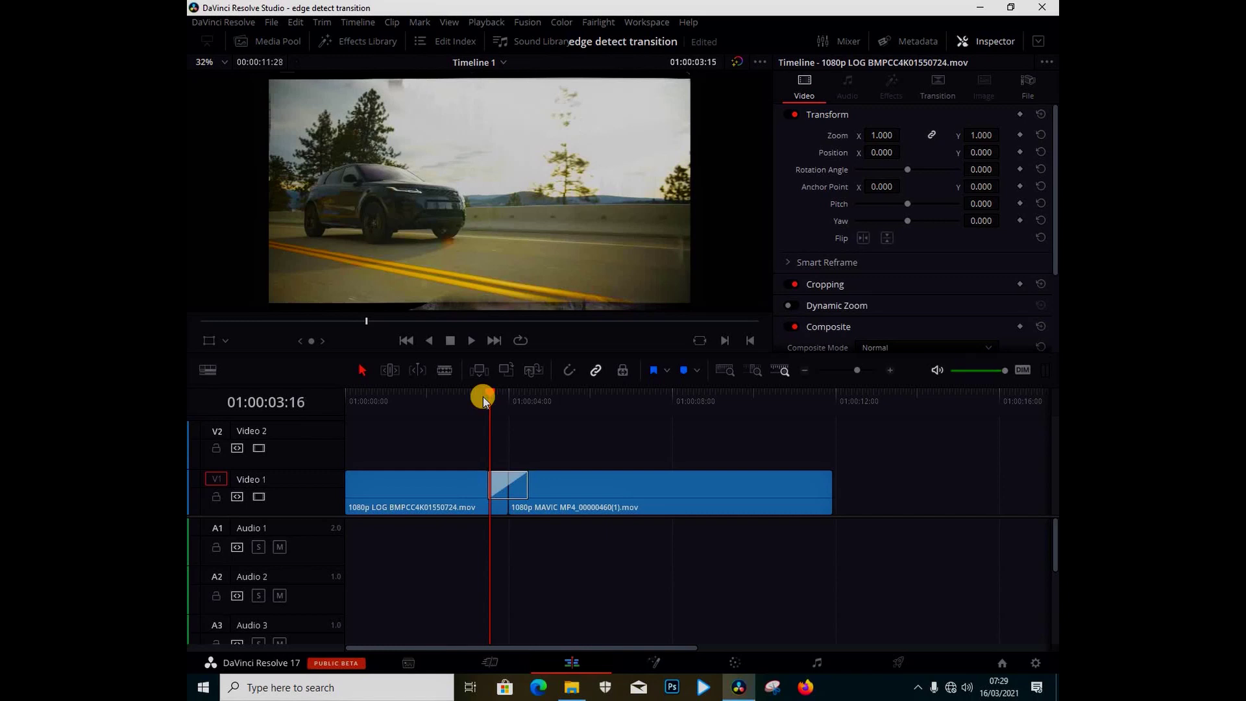
{"action": "key", "text": "l"}
Lengthen the Smooth Cut and step through its frames, then trim it back to 0.9 seconds (28 frames).
{"action": "left_click_drag", "start_coordinate": [527, 484], "coordinate": [611, 535]}
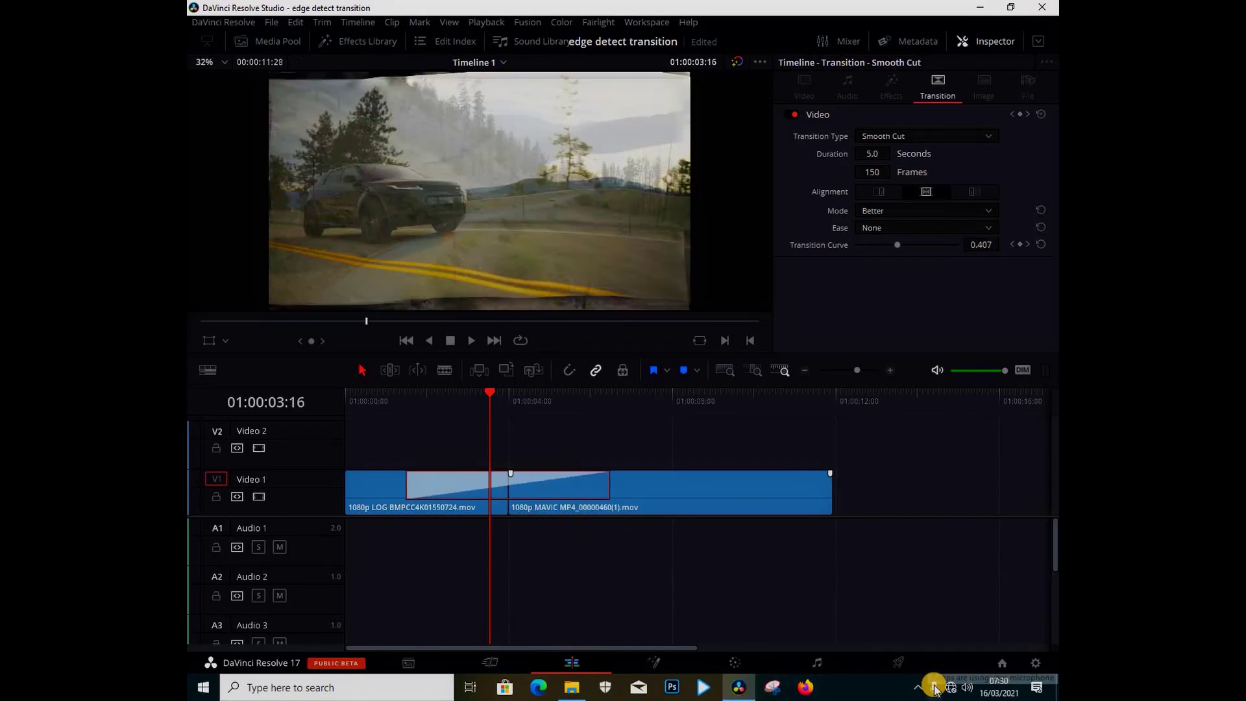
{"action": "key", "text": "Left"}
{"action": "key", "text": "Left"}
{"action": "key", "text": "Left"}
{"action": "key", "text": "Left"}
{"action": "key", "text": "Left"}
{"action": "key", "text": "Left"}
{"action": "key", "text": "Left"}
{"action": "key", "text": "Left"}
{"action": "key", "text": "Left"}
{"action": "key", "text": "Left"}
{"action": "key", "text": "Left"}
{"action": "key", "text": "Left"}
{"action": "key", "text": "Left"}
{"action": "key", "text": "Left"}
{"action": "key", "text": "Left"}
{"action": "key", "text": "Left"}
{"action": "key", "text": "Left"}
{"action": "key", "text": "Left"}
{"action": "key", "text": "Left"}
{"action": "key", "text": "Left"}
{"action": "key", "text": "Left"}
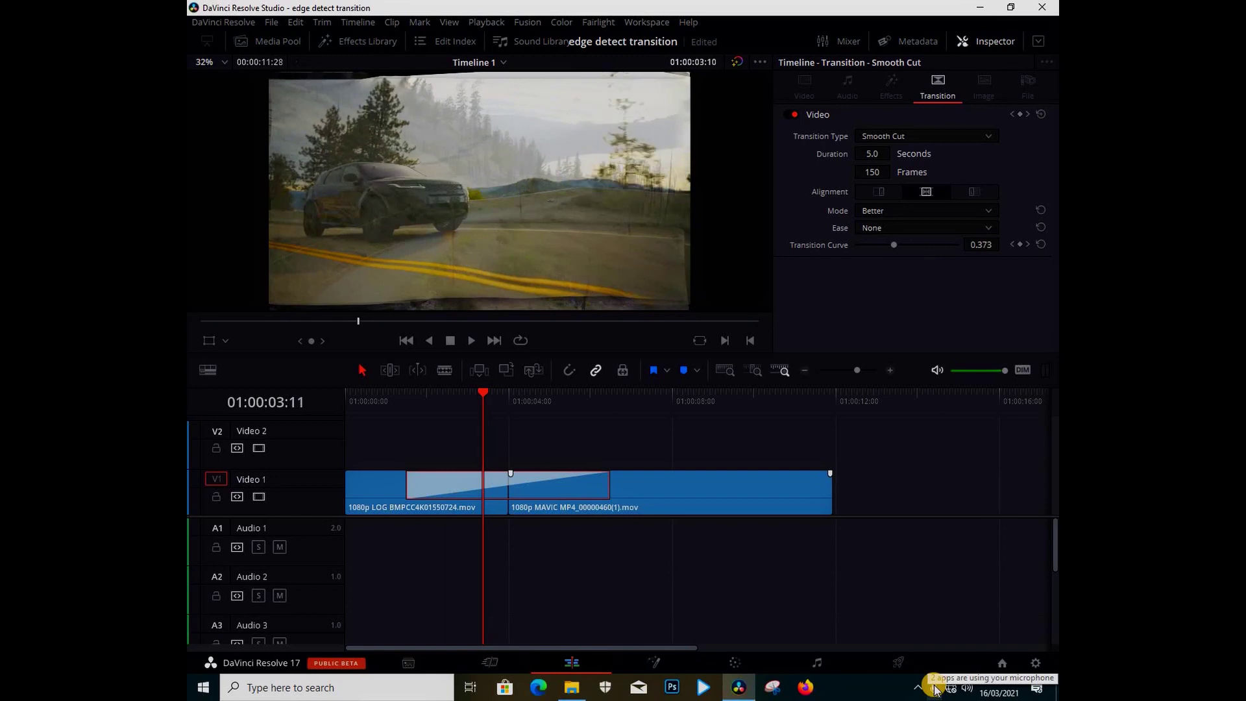
{"action": "key", "text": "Left"}
{"action": "key", "text": "Left"}
{"action": "key", "text": "Left"}
{"action": "key", "text": "Left"}
{"action": "key", "text": "Left"}
{"action": "key", "text": "Left"}
{"action": "key", "text": "Left"}
{"action": "key", "text": "Left"}
{"action": "key", "text": "Left"}
{"action": "key", "text": "Left"}
{"action": "key", "text": "Left"}
{"action": "key", "text": "Left"}
{"action": "key", "text": "Left"}
{"action": "key", "text": "Left"}
{"action": "key", "text": "Left"}
{"action": "key", "text": "Left"}
{"action": "key", "text": "Left"}
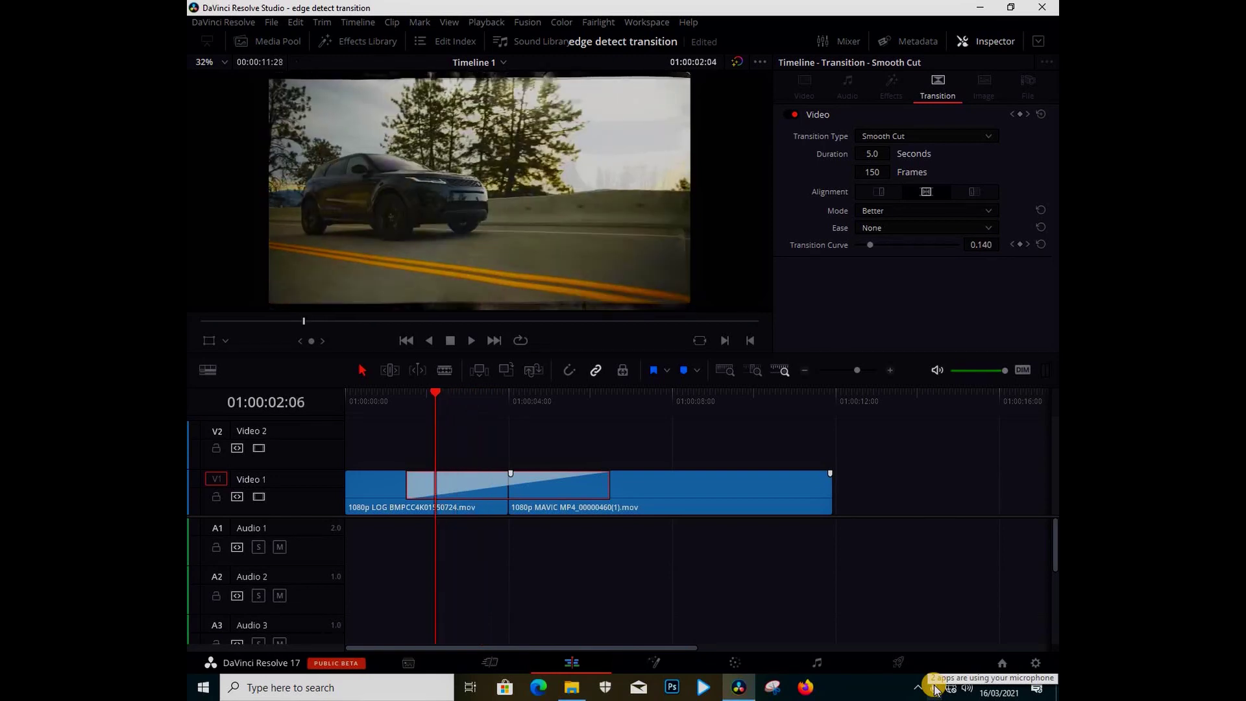
{"action": "key", "text": "Right"}
{"action": "key", "text": "Right"}
{"action": "key", "text": "Right"}
{"action": "key", "text": "Right"}
{"action": "key", "text": "Right"}
{"action": "key", "text": "Right"}
{"action": "key", "text": "Right"}
{"action": "key", "text": "Right"}
{"action": "key", "text": "Right"}
{"action": "key", "text": "Right"}
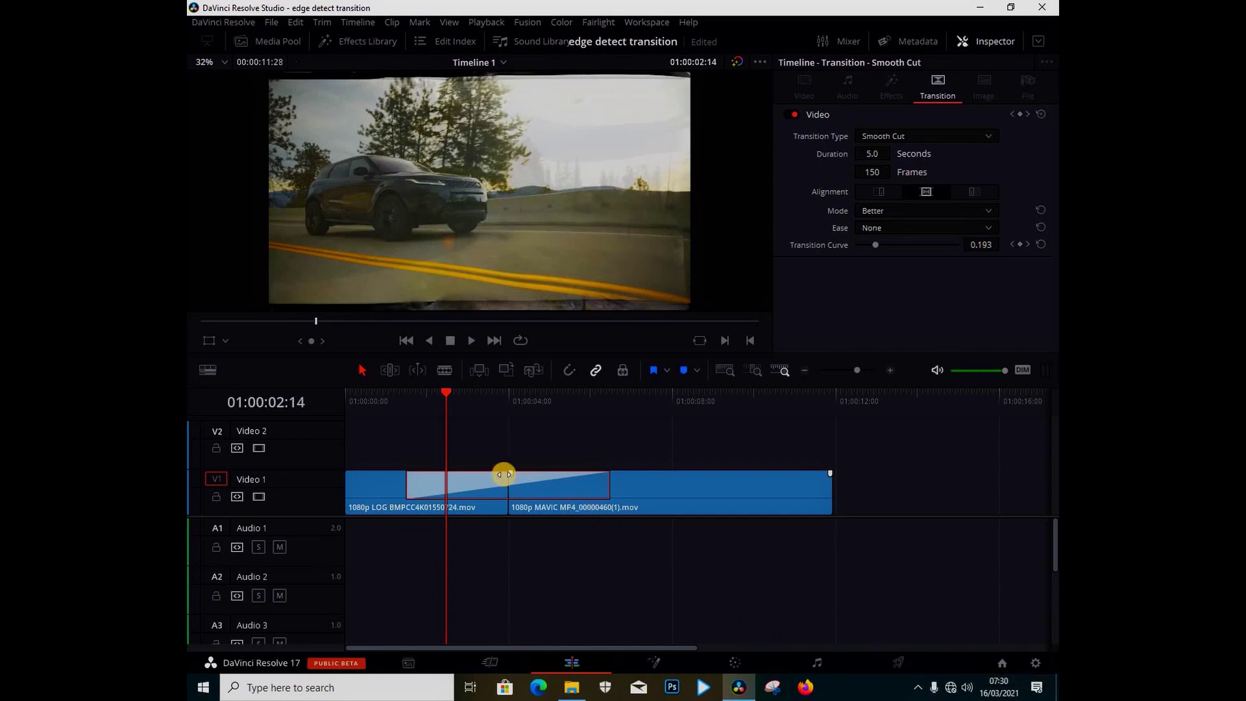
{"action": "mouse_move", "coordinate": [507, 473]}
{"action": "left_mouse_down"}
{"action": "mouse_move", "coordinate": [481, 479]}
{"action": "mouse_move", "coordinate": [582, 479]}
{"action": "left_mouse_up"}
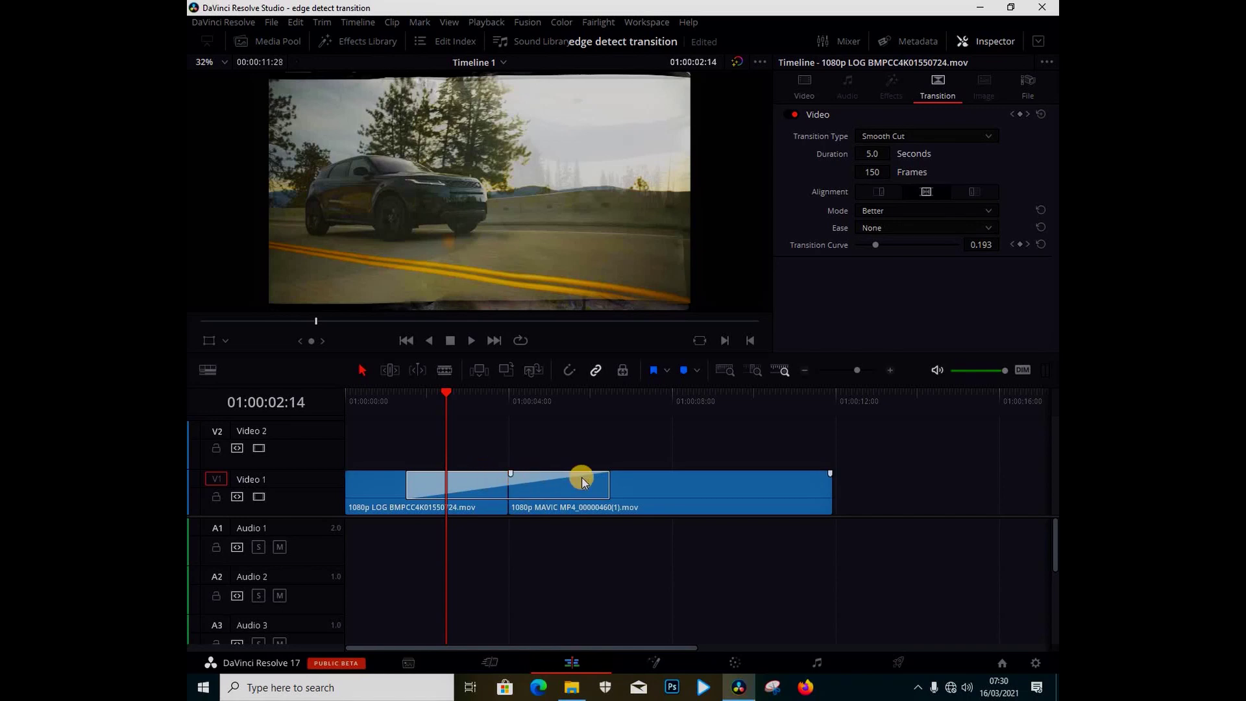
{"action": "key", "text": "space"}
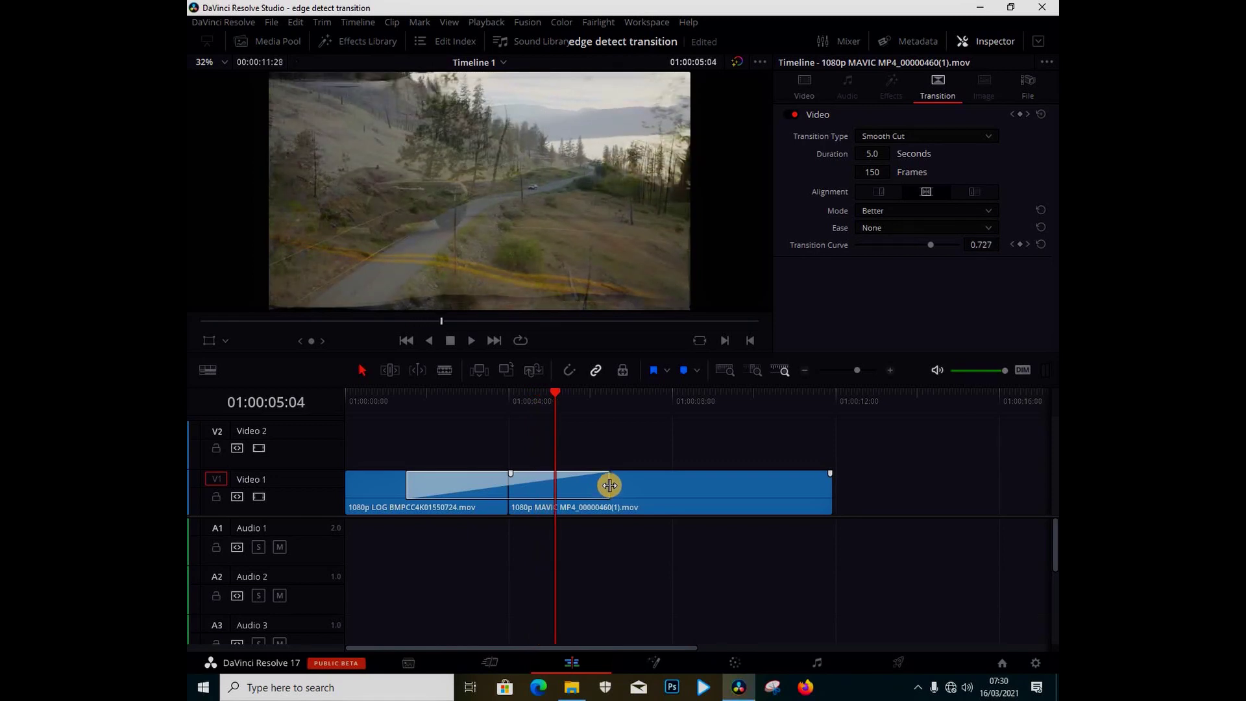
{"action": "left_click_drag", "start_coordinate": [609, 485], "coordinate": [519, 470]}
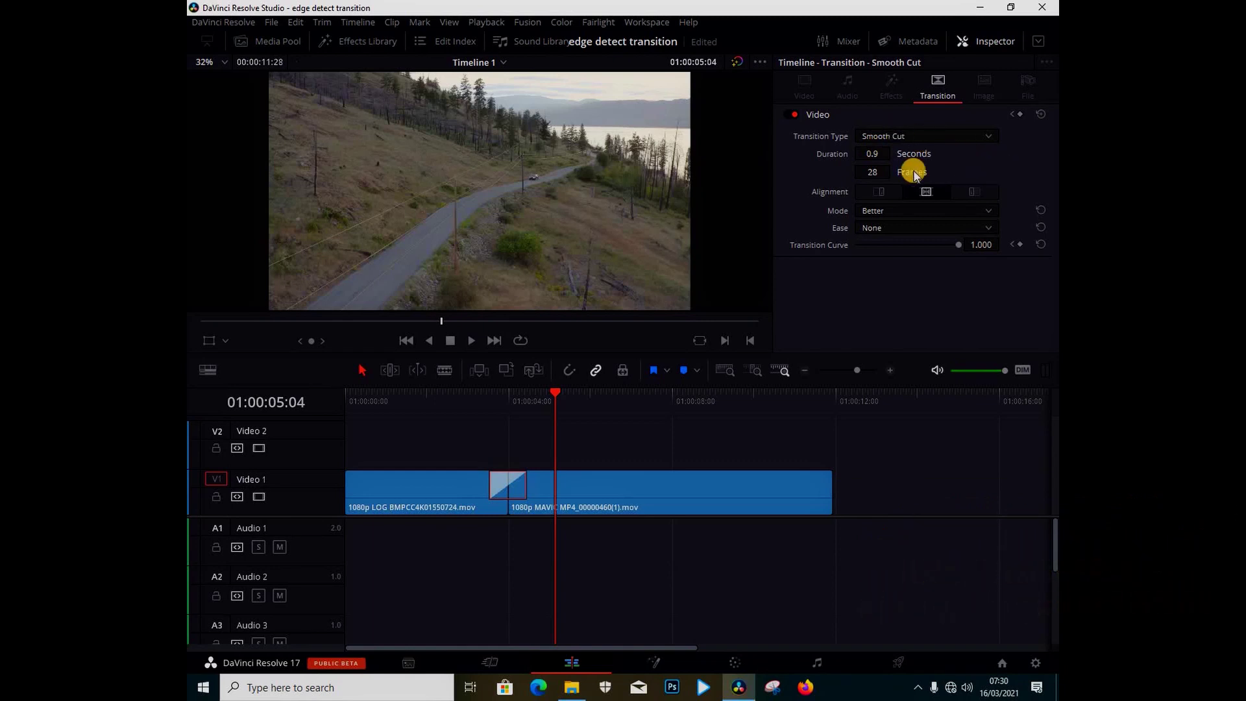
Set the Smooth Cut's Mode to Faster and Ease to In & Out in the Inspector.
{"action": "left_click", "coordinate": [1000, 41]}
{"action": "left_click", "coordinate": [989, 39]}
{"action": "left_click", "coordinate": [985, 210]}
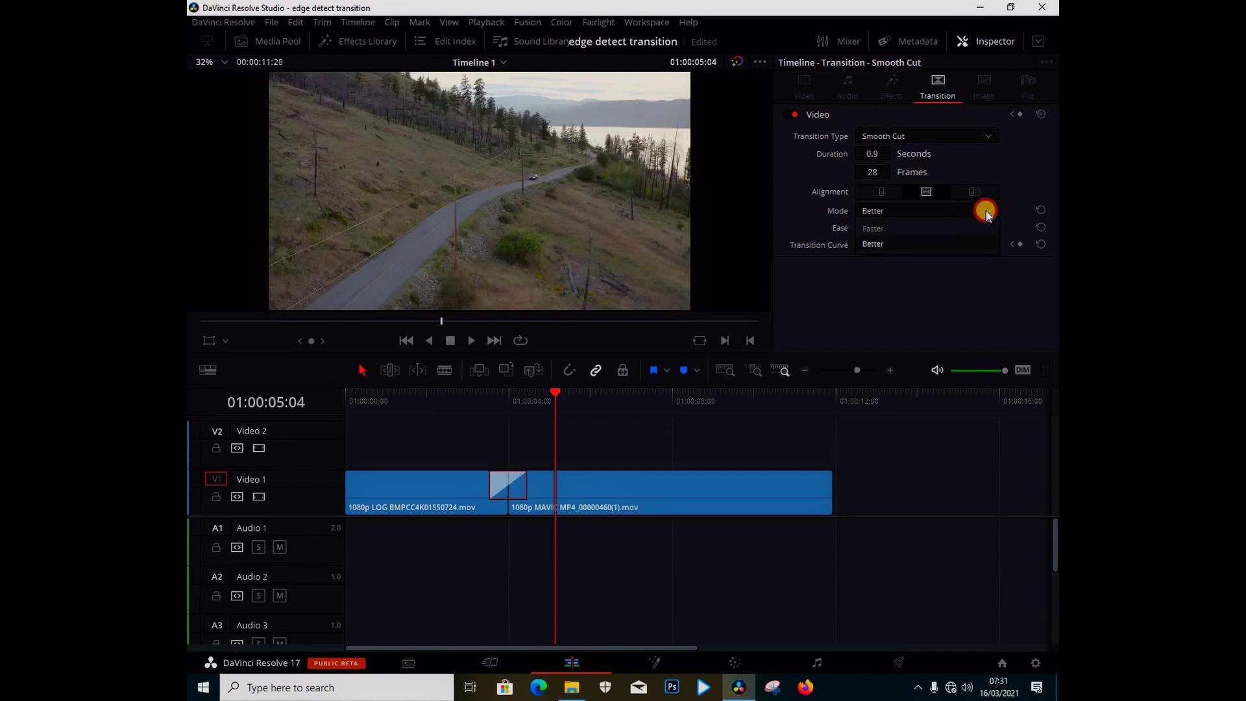
{"action": "left_click", "coordinate": [927, 229]}
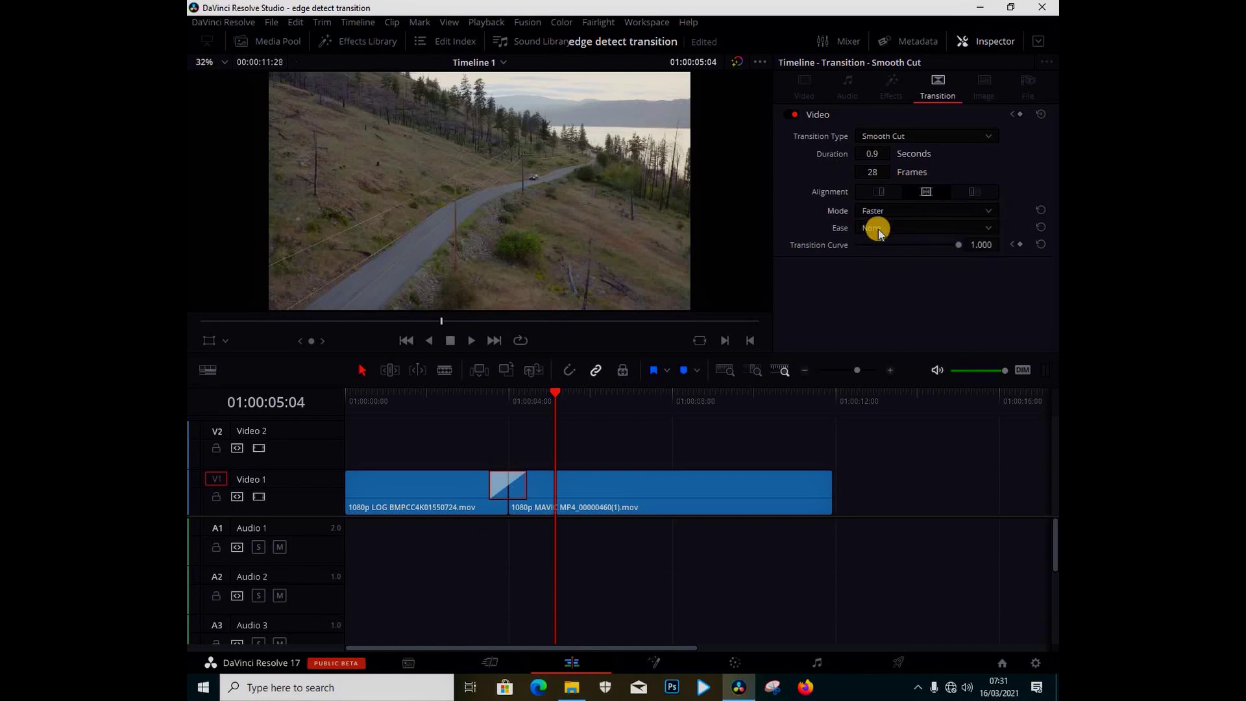
{"action": "left_click", "coordinate": [917, 228]}
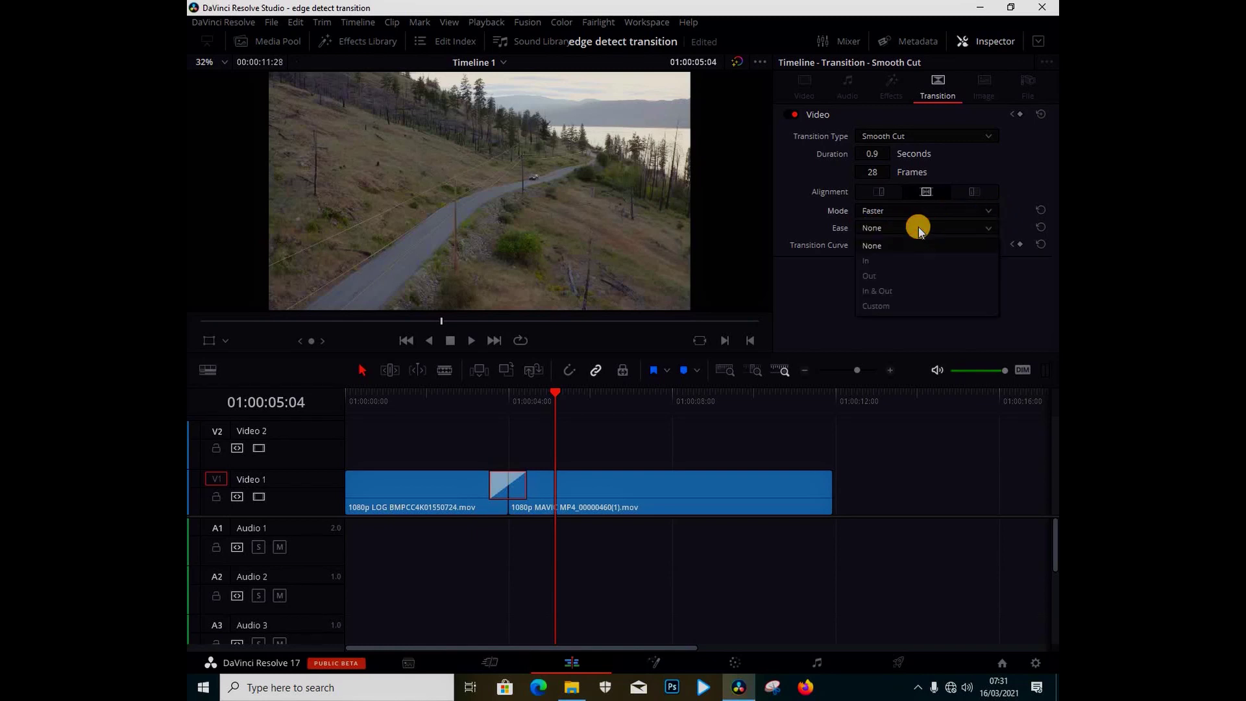
{"action": "left_click", "coordinate": [942, 290]}
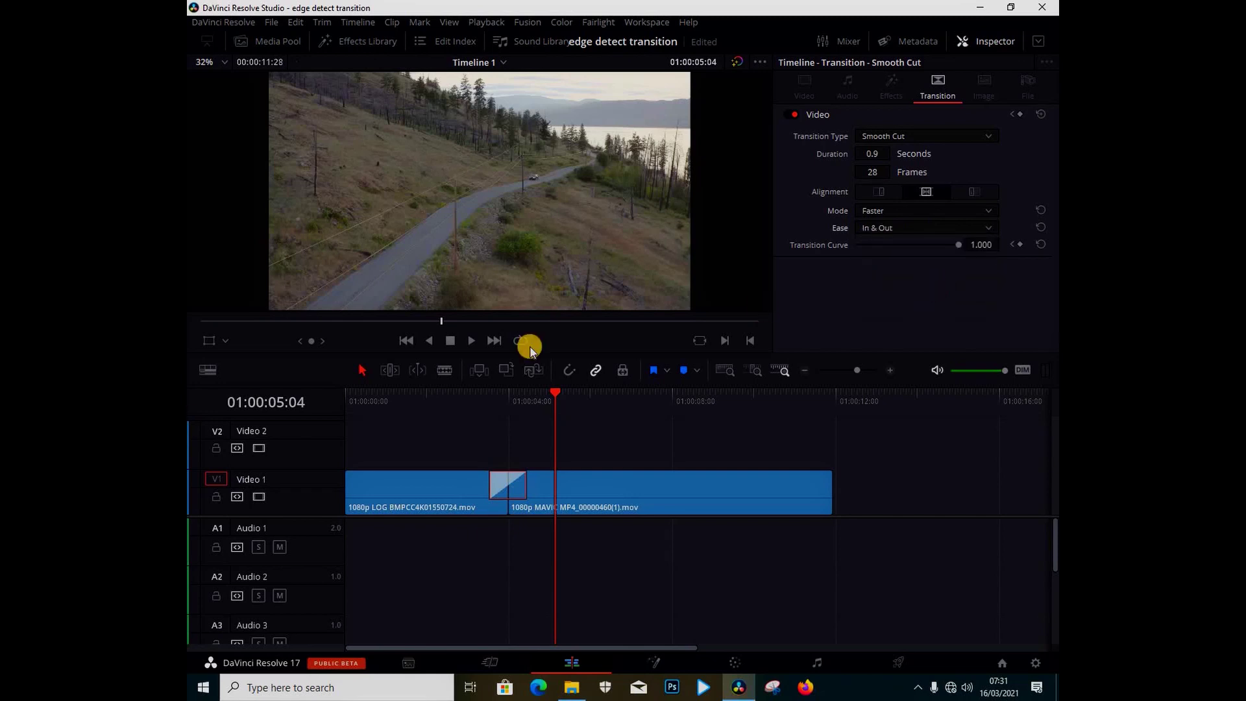
{"action": "left_click", "coordinate": [496, 393]}
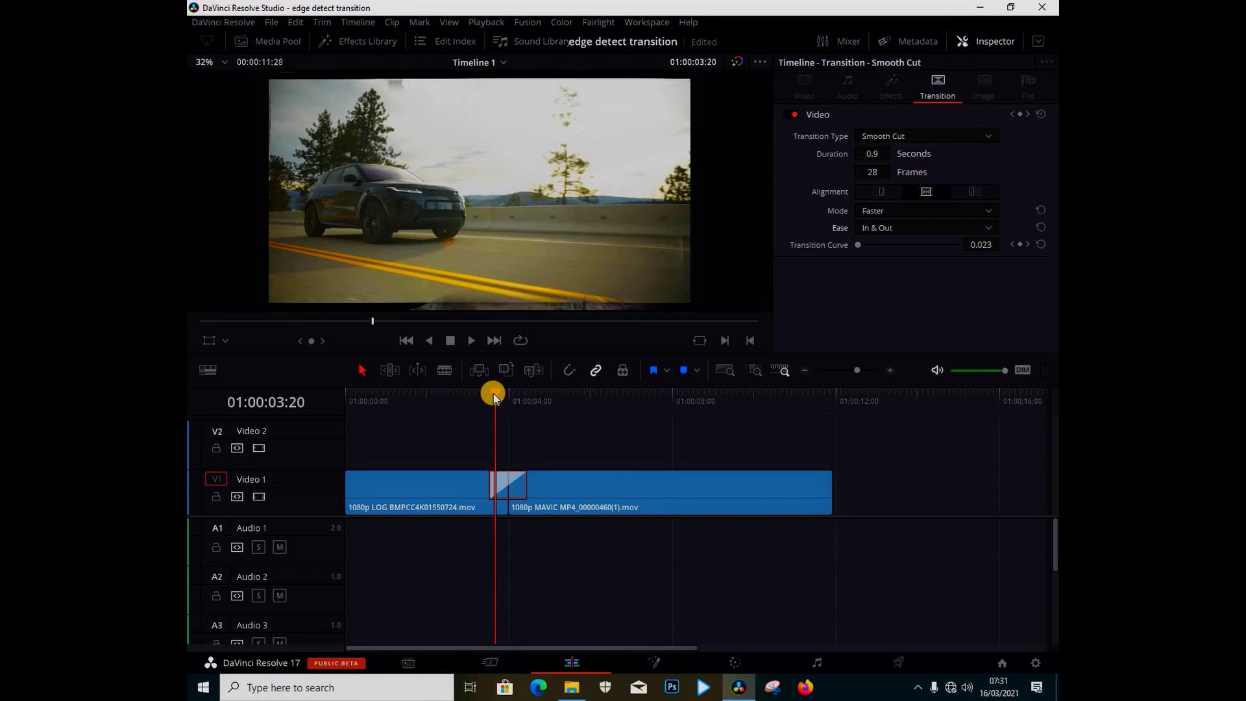
Preview the transition, then keyframe Transition Curve at 0.358 at the transition's start.
{"action": "key", "text": "space"}
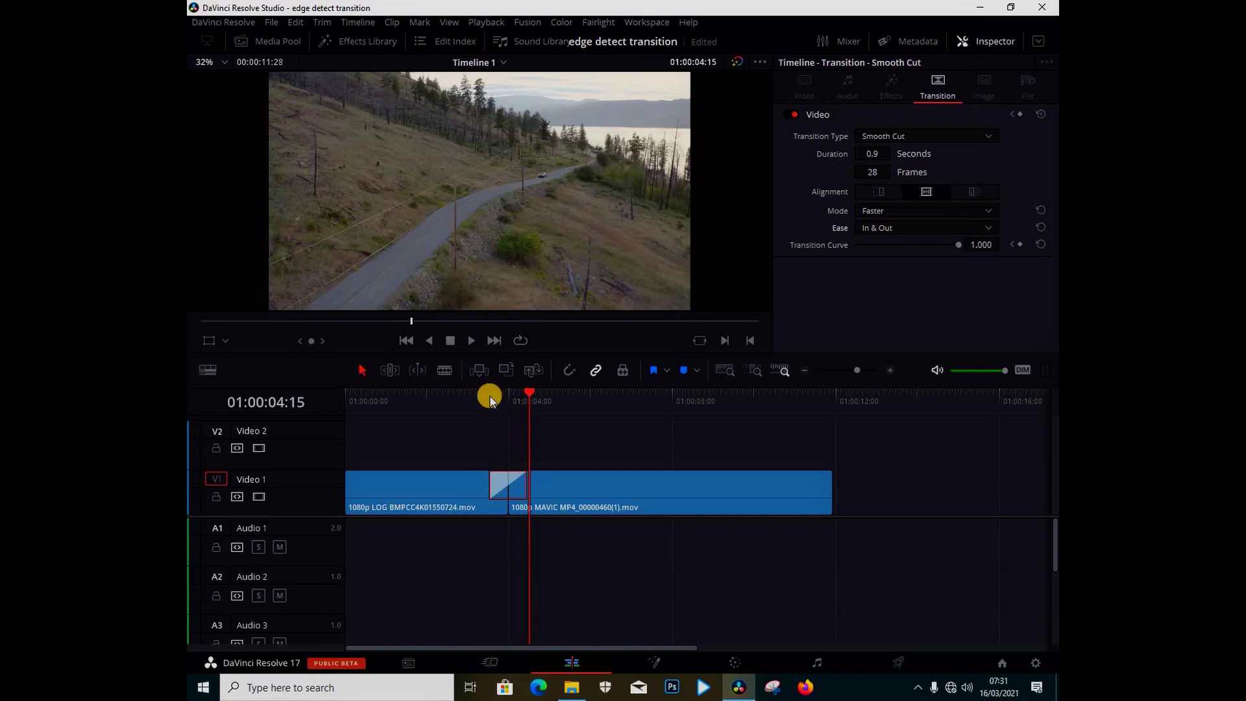
{"action": "left_click", "coordinate": [478, 399]}
{"action": "key", "text": "space"}
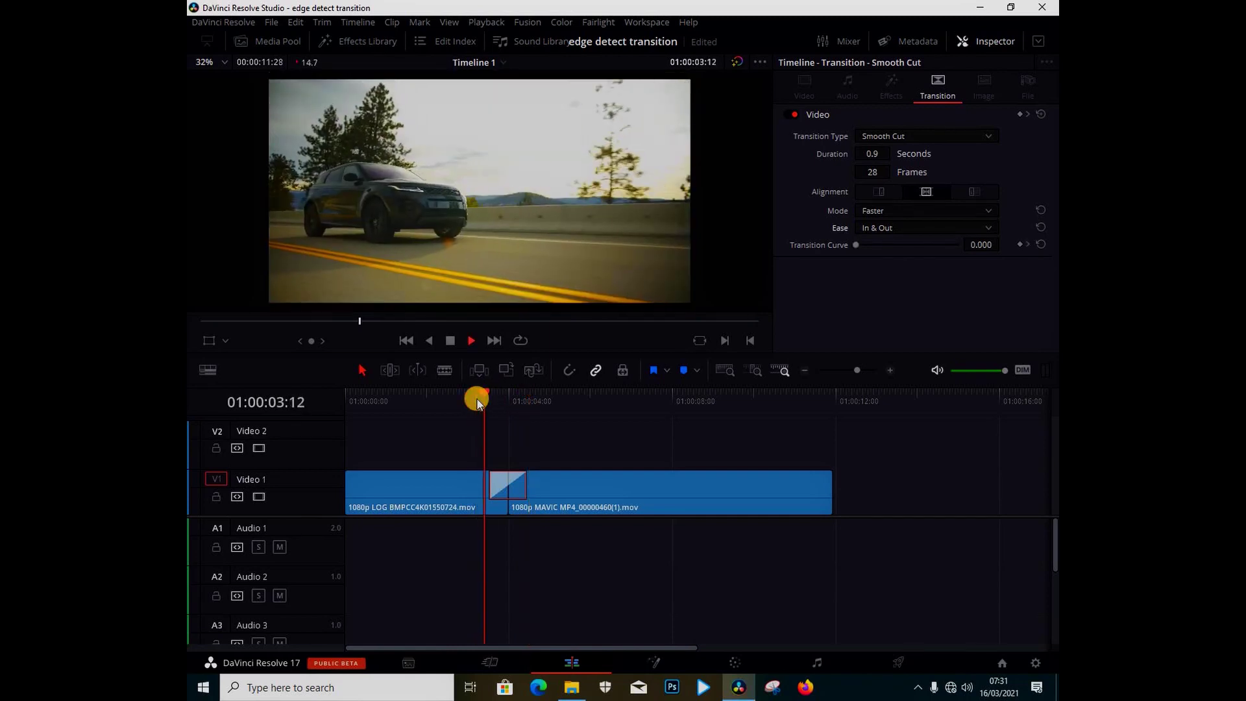
{"action": "left_click", "coordinate": [492, 400]}
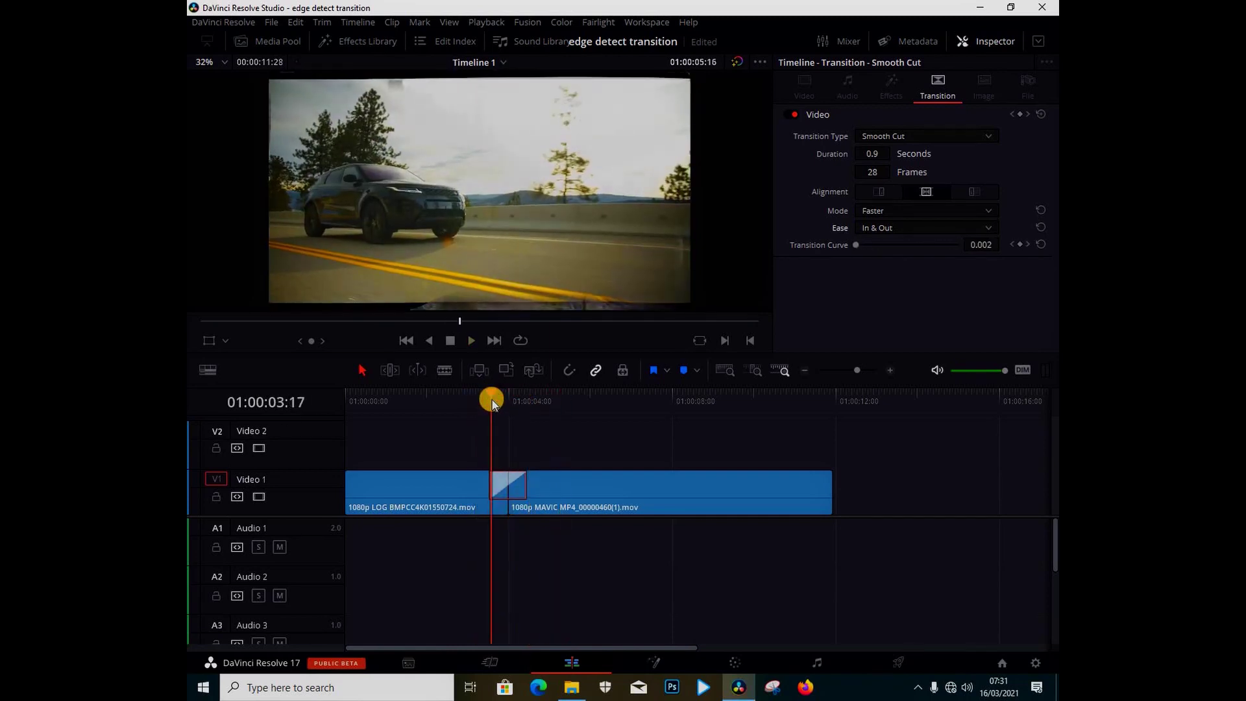
{"action": "key", "text": "space"}
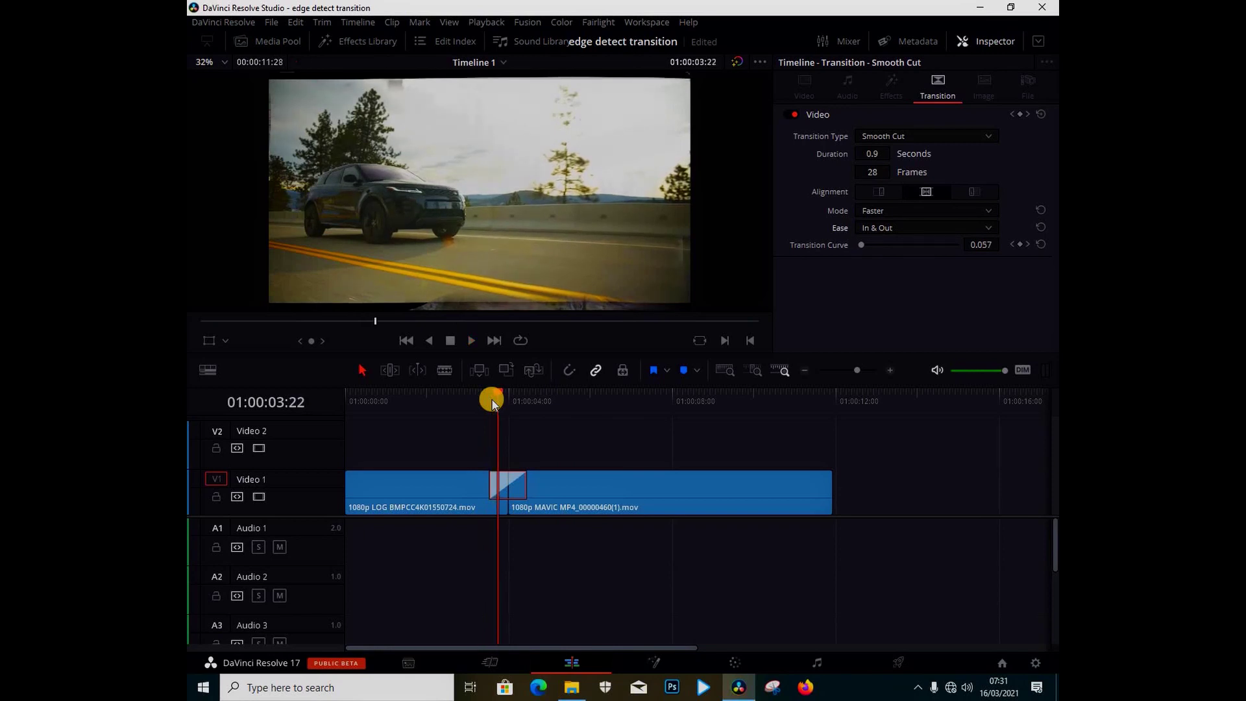
{"action": "left_click", "coordinate": [488, 397]}
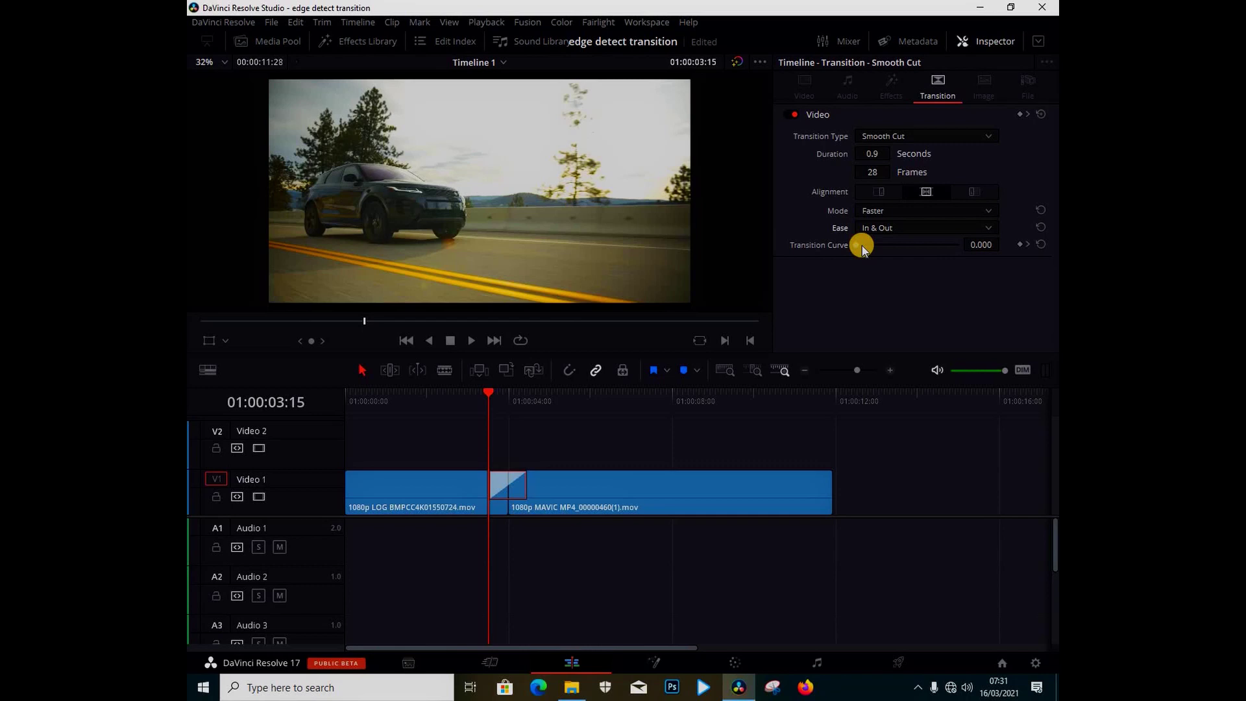
{"action": "left_click_drag", "start_coordinate": [855, 250], "coordinate": [893, 245]}
Zoom in and scrub the playhead through the Smooth Cut, stopping at 01:00:04:01.
{"action": "left_click", "coordinate": [891, 372]}
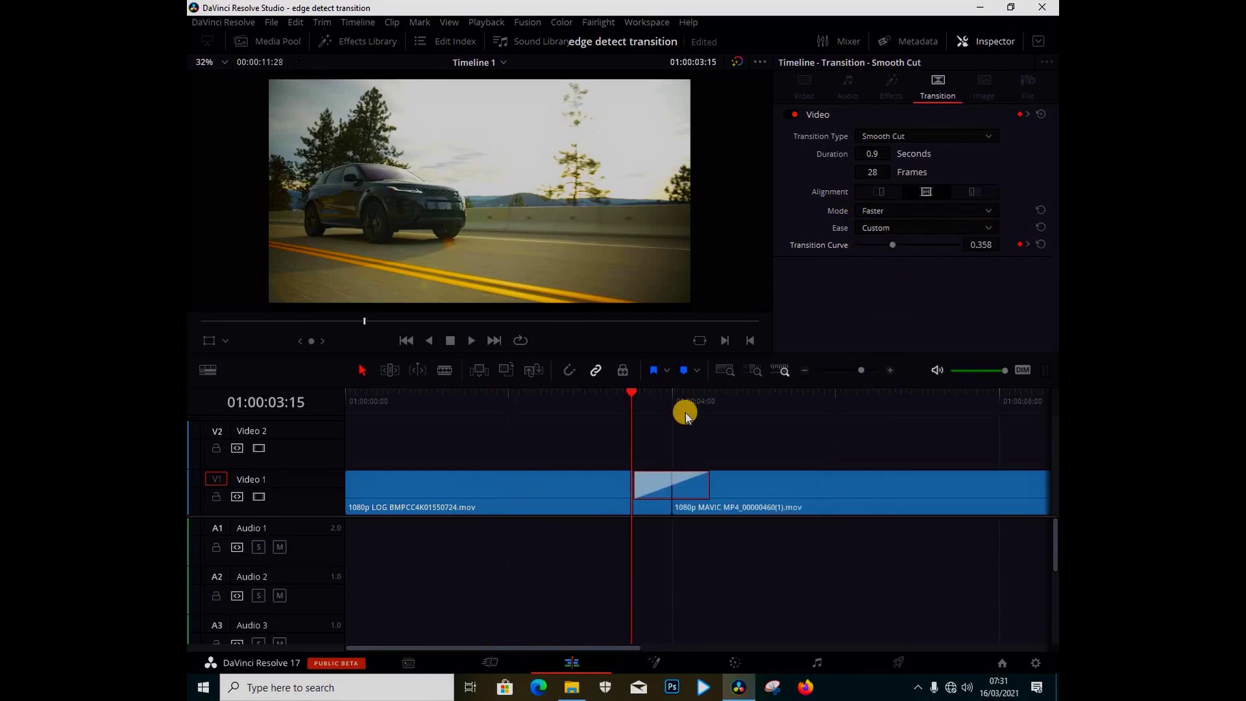
{"action": "left_click", "coordinate": [645, 398]}
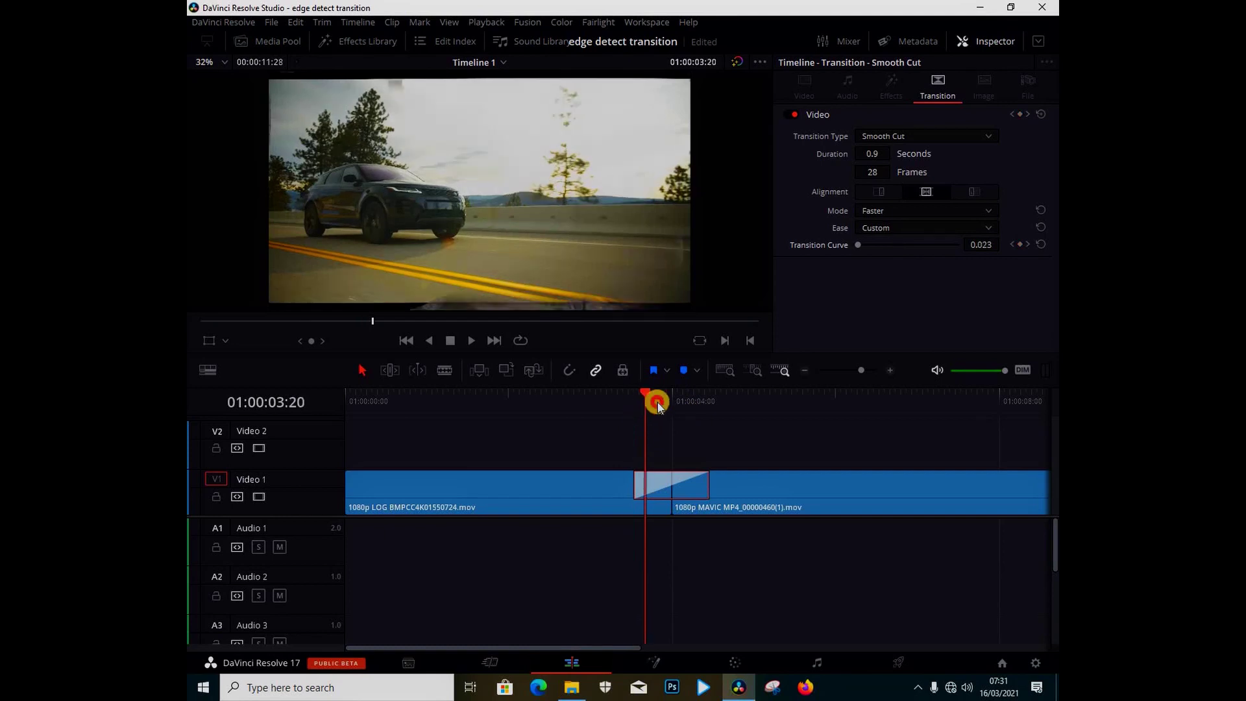
{"action": "left_click", "coordinate": [657, 401]}
{"action": "left_click", "coordinate": [683, 401]}
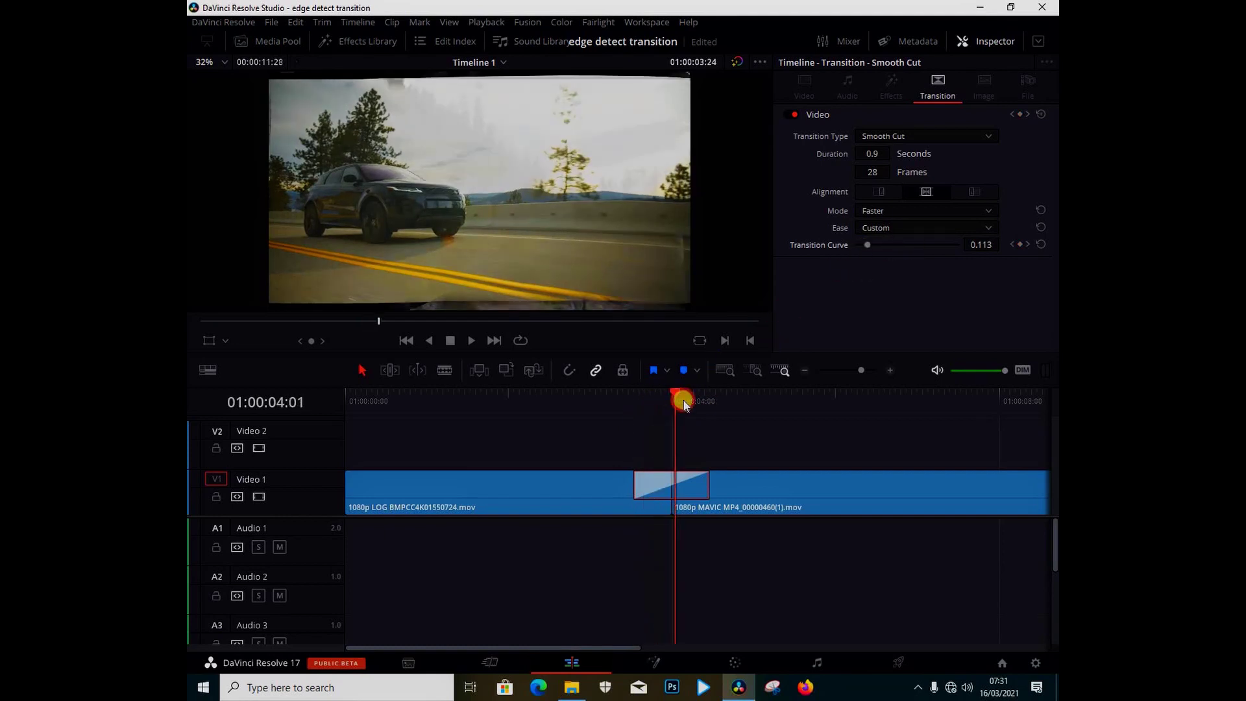
{"action": "left_click", "coordinate": [697, 403]}
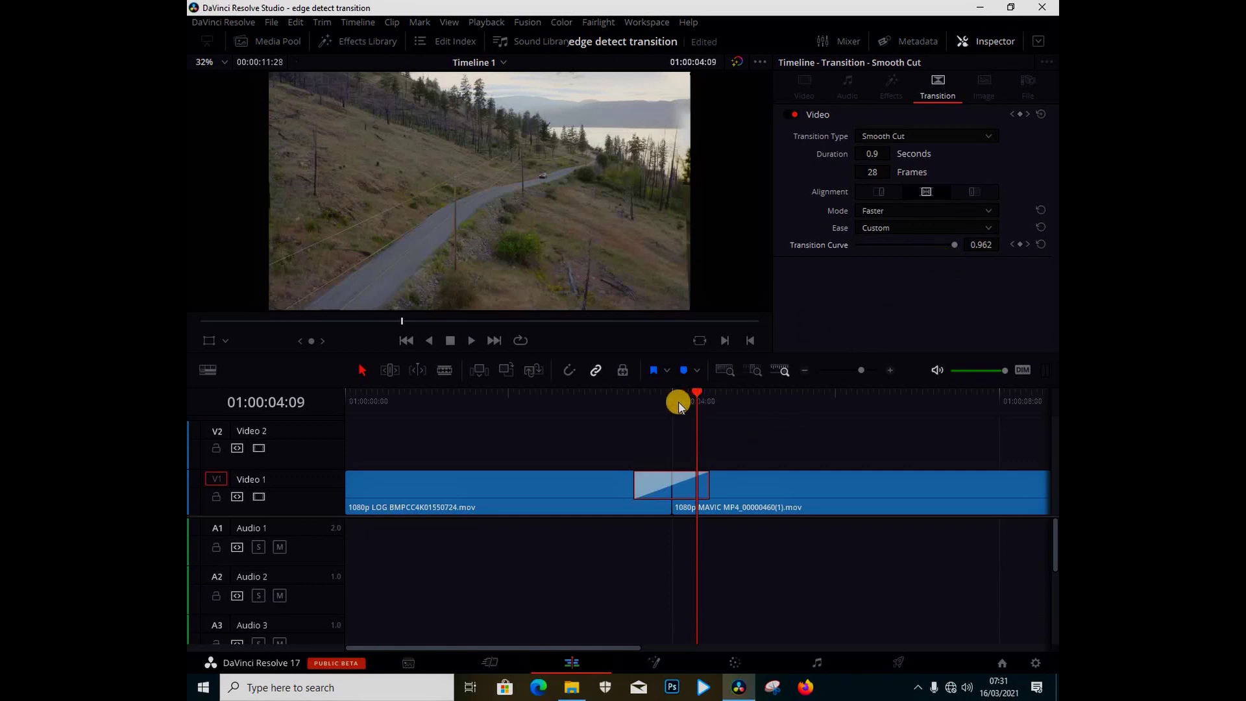
{"action": "left_click", "coordinate": [930, 559]}
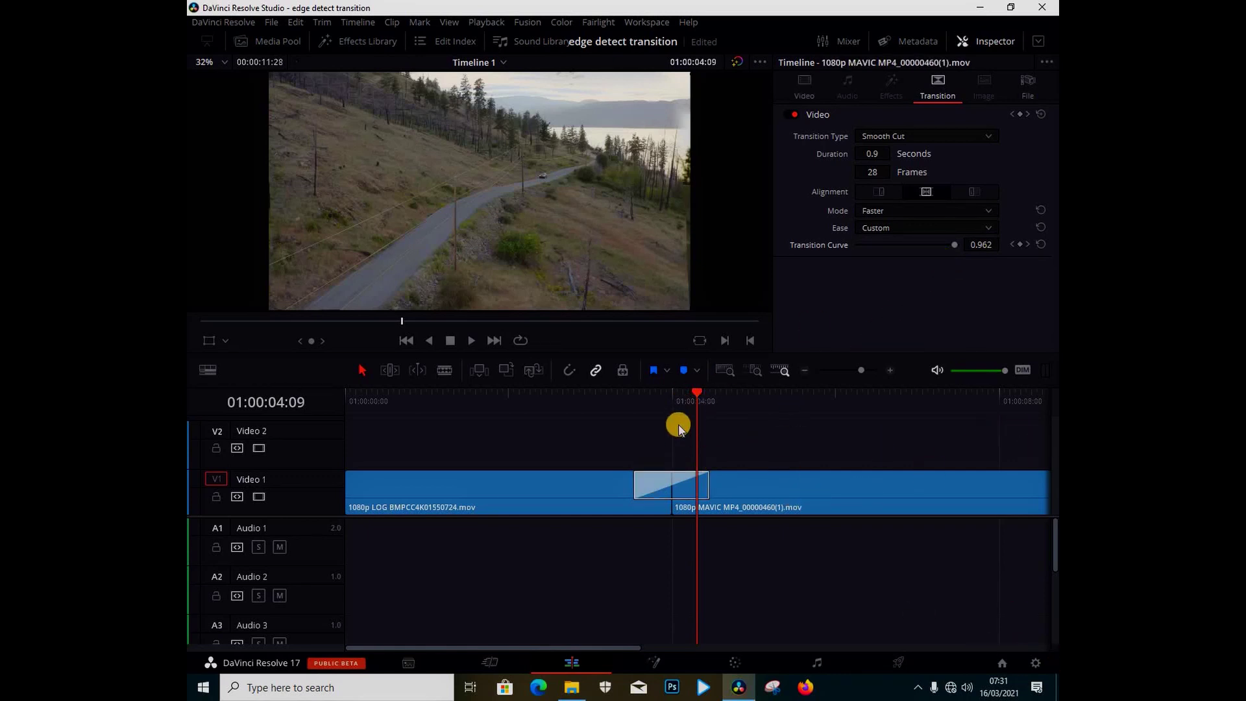
{"action": "left_click", "coordinate": [675, 403]}
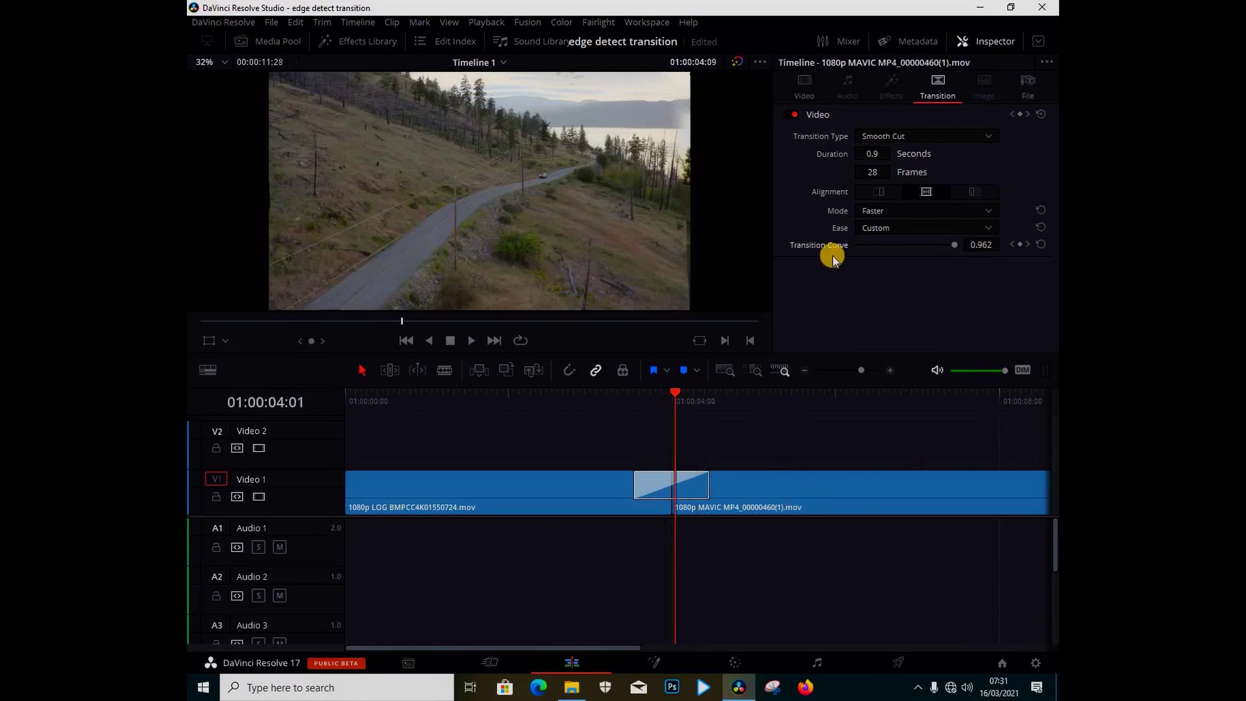
Reset the ease to In & Out and set the Smooth Cut's alignment to Center on Edit.
{"action": "left_click_drag", "start_coordinate": [918, 245], "coordinate": [888, 246]}
{"action": "left_click", "coordinate": [920, 229]}
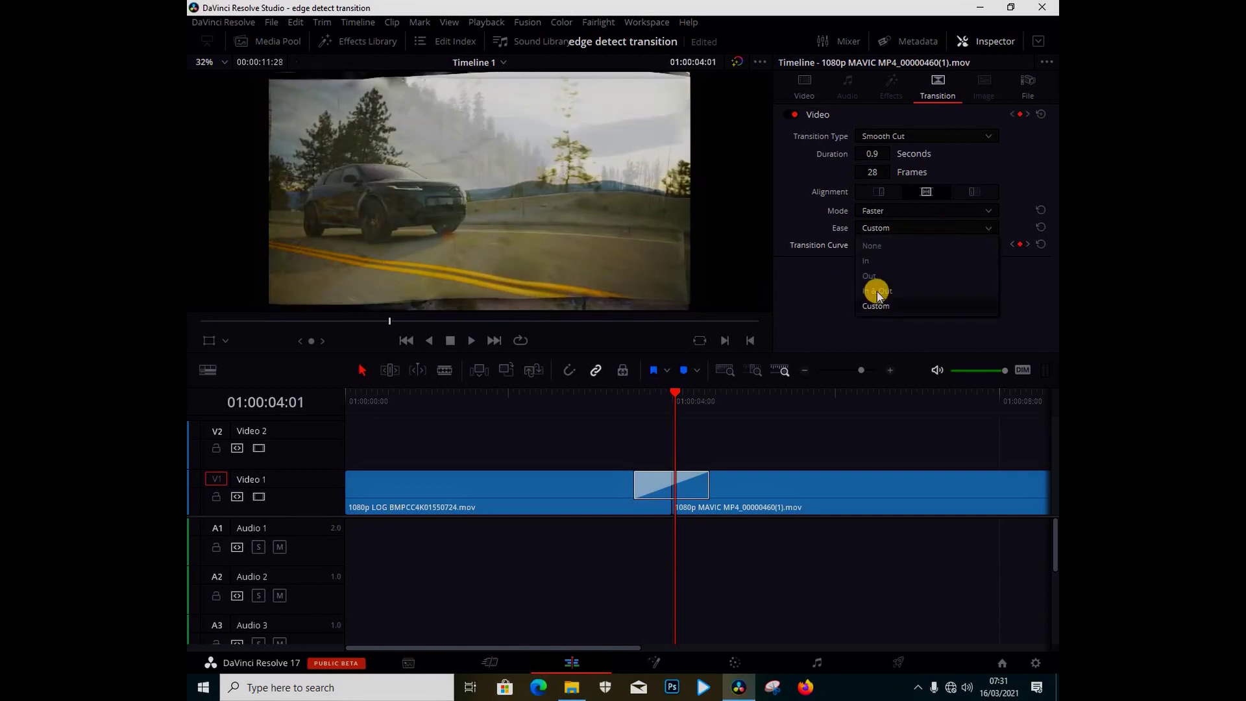
{"action": "left_click", "coordinate": [877, 294]}
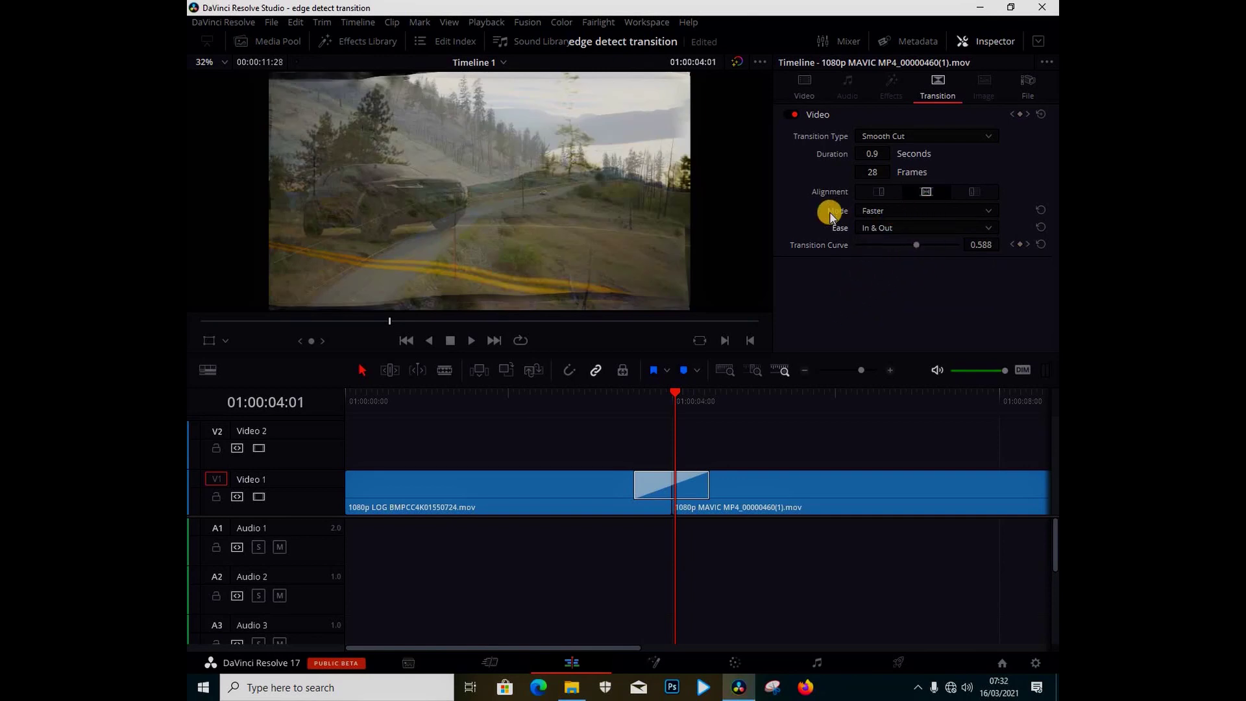
{"action": "left_click", "coordinate": [876, 195]}
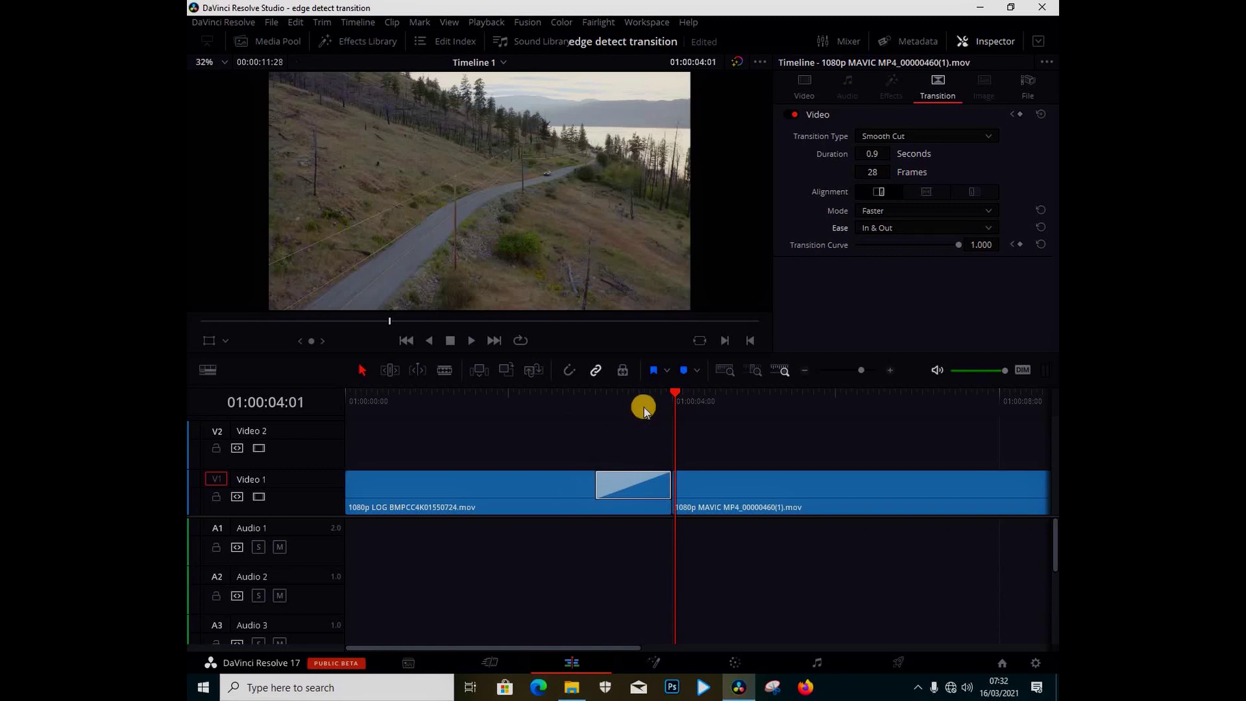
{"action": "left_click", "coordinate": [971, 189]}
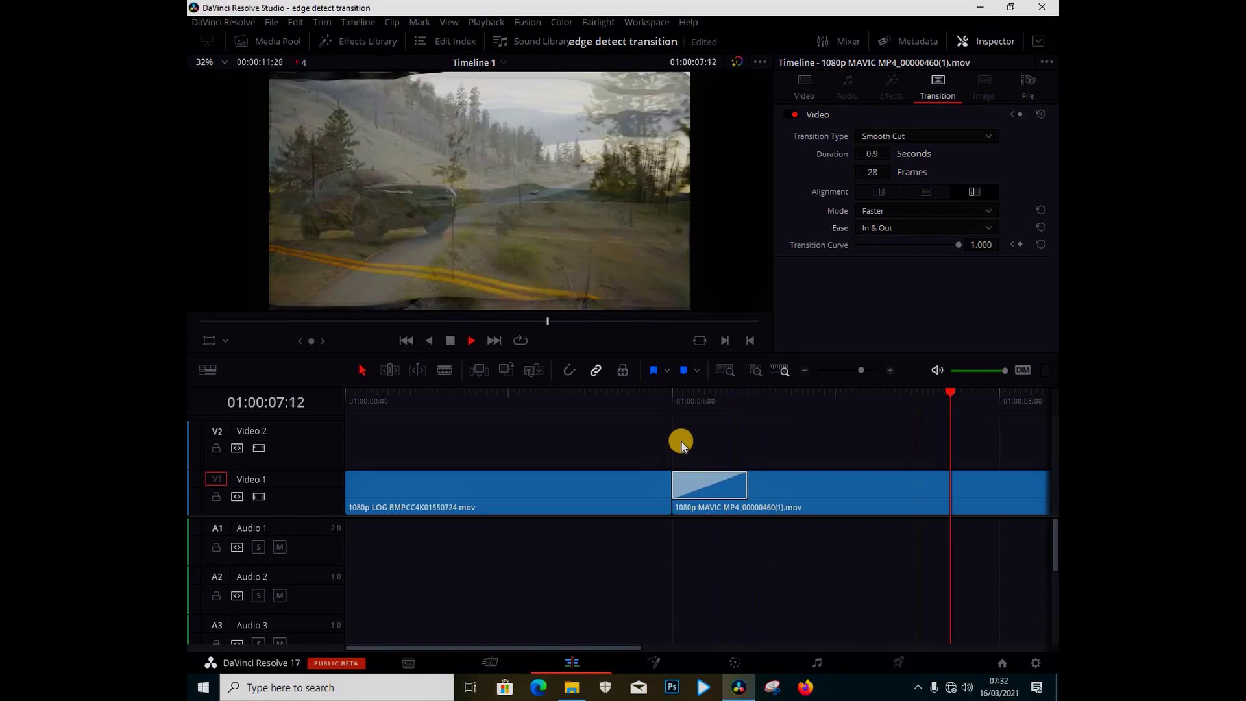
{"action": "key", "text": "space"}
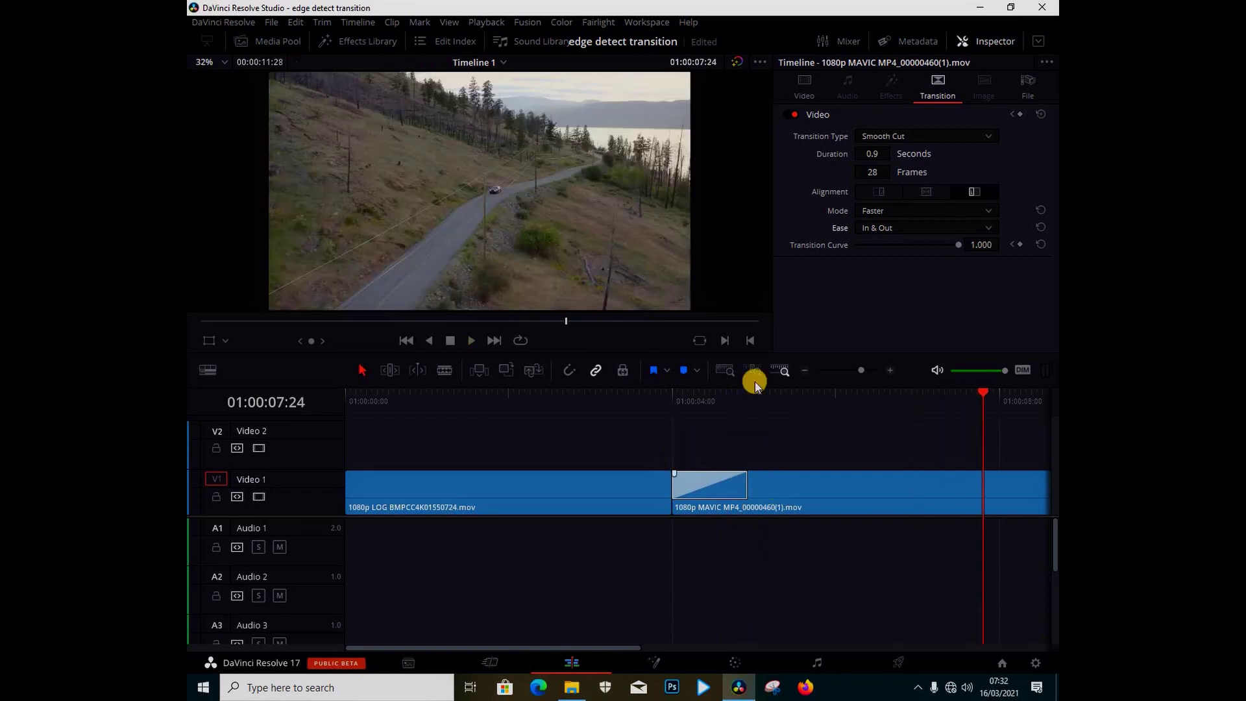
{"action": "left_click", "coordinate": [925, 191]}
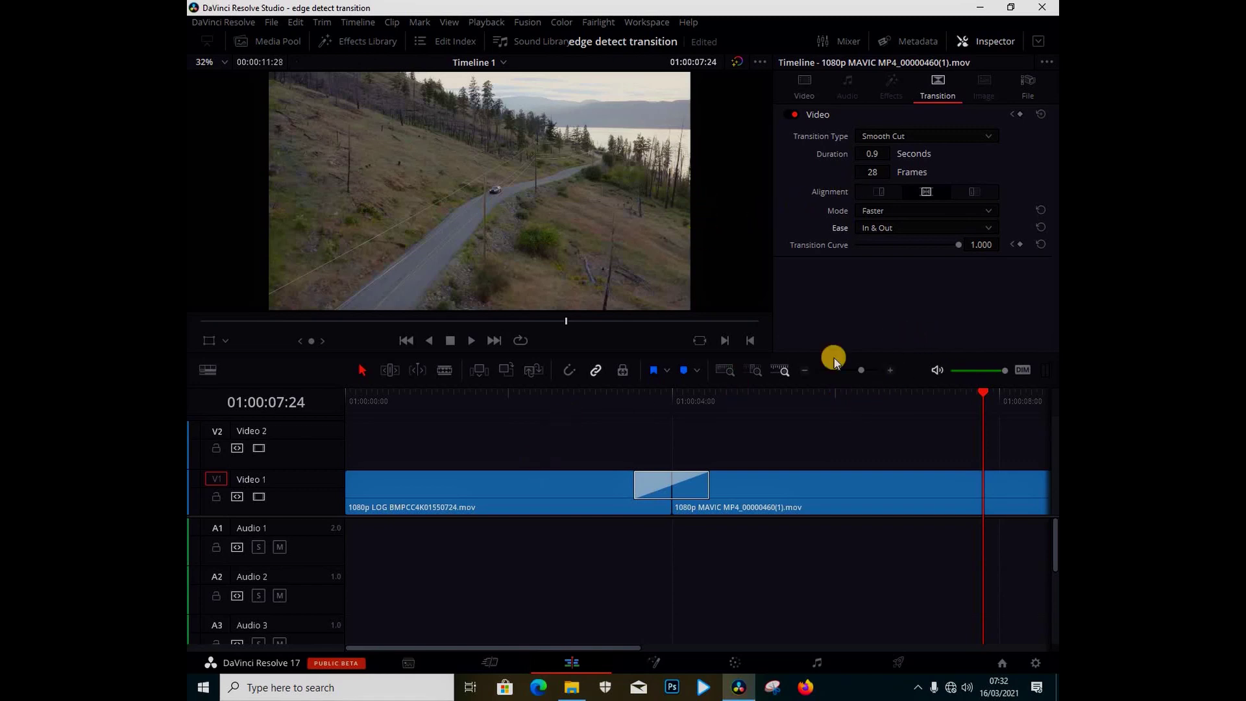
{"action": "left_click", "coordinate": [804, 371]}
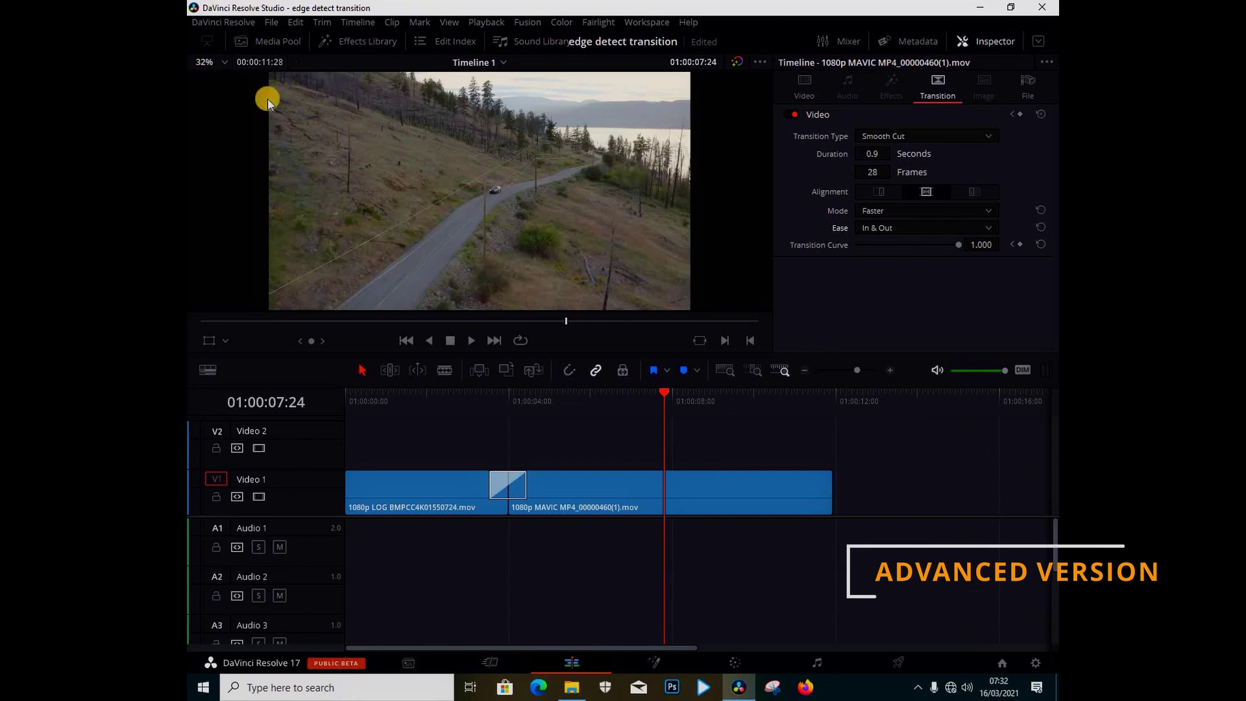
Place an Adjustment Clip from the Effects library on Video 2 over the transition.
{"action": "left_click", "coordinate": [363, 42]}
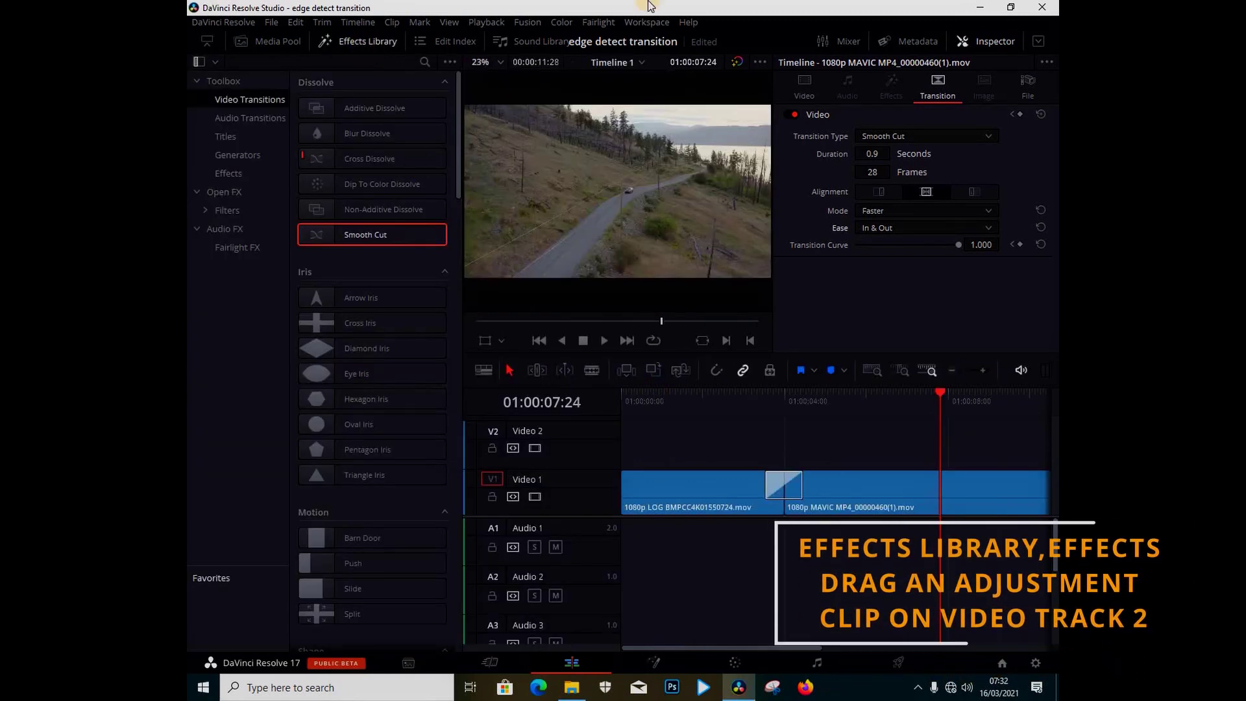
{"action": "left_click", "coordinate": [229, 173]}
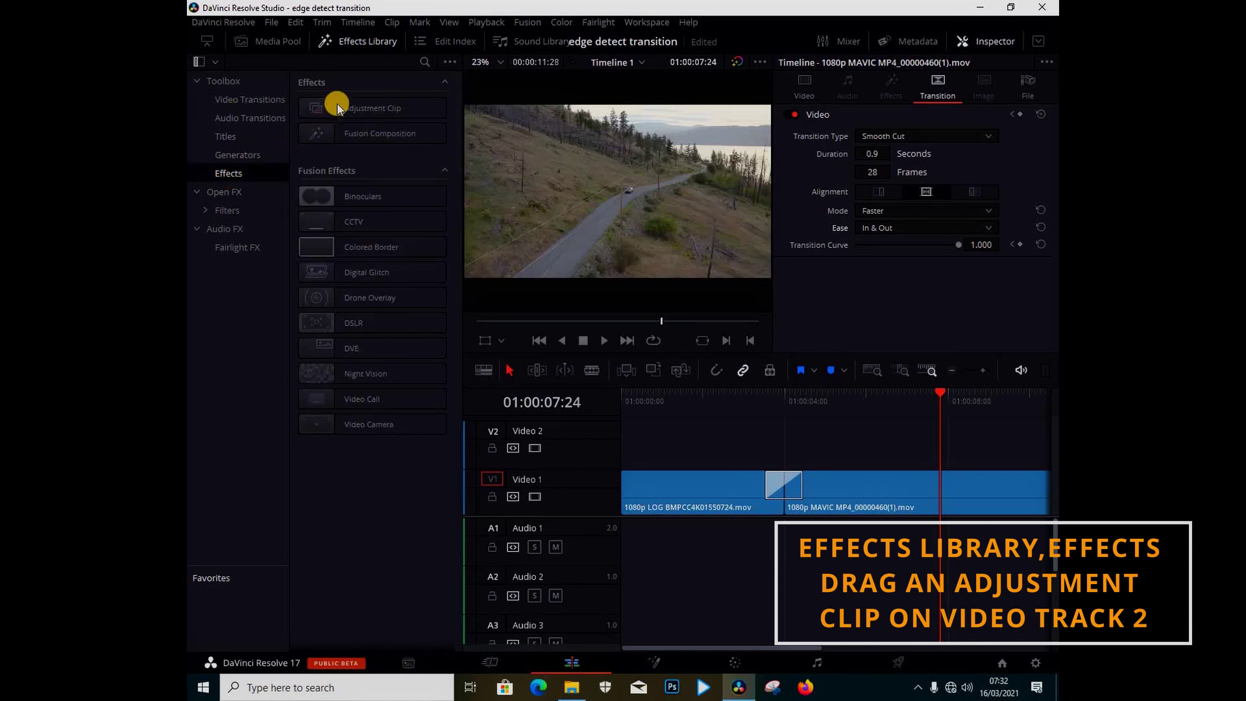
{"action": "left_click_drag", "start_coordinate": [338, 108], "coordinate": [760, 456]}
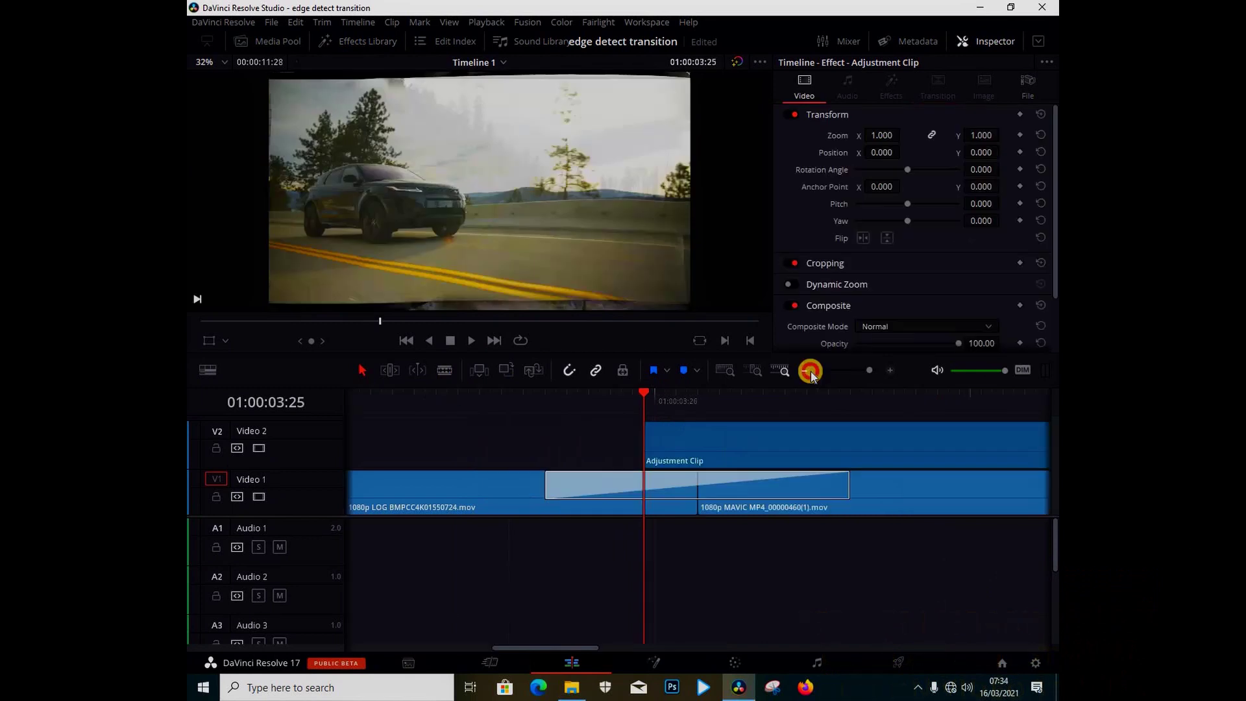
{"action": "left_click", "coordinate": [811, 372]}
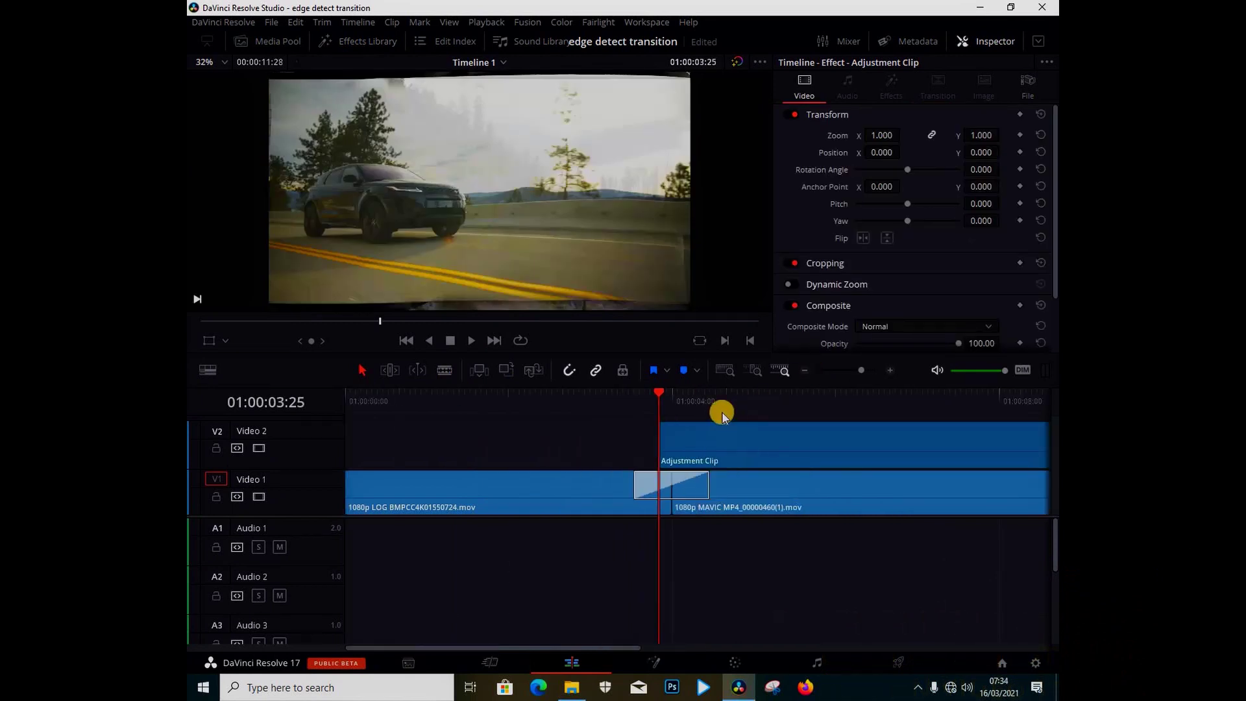
Split off and delete the Adjustment Clip's tail, trimming it to end with the transition.
{"action": "left_click", "coordinate": [700, 401]}
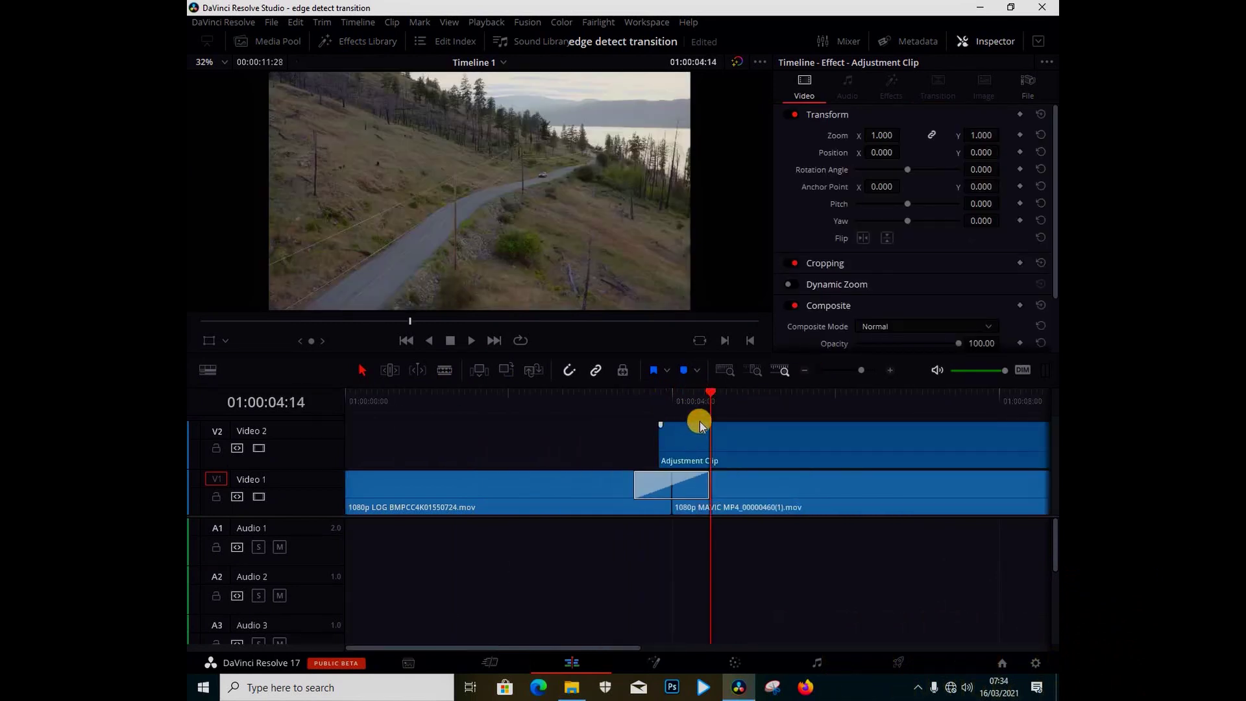
{"action": "left_click", "coordinate": [752, 444]}
{"action": "key", "text": "ctrl+b"}
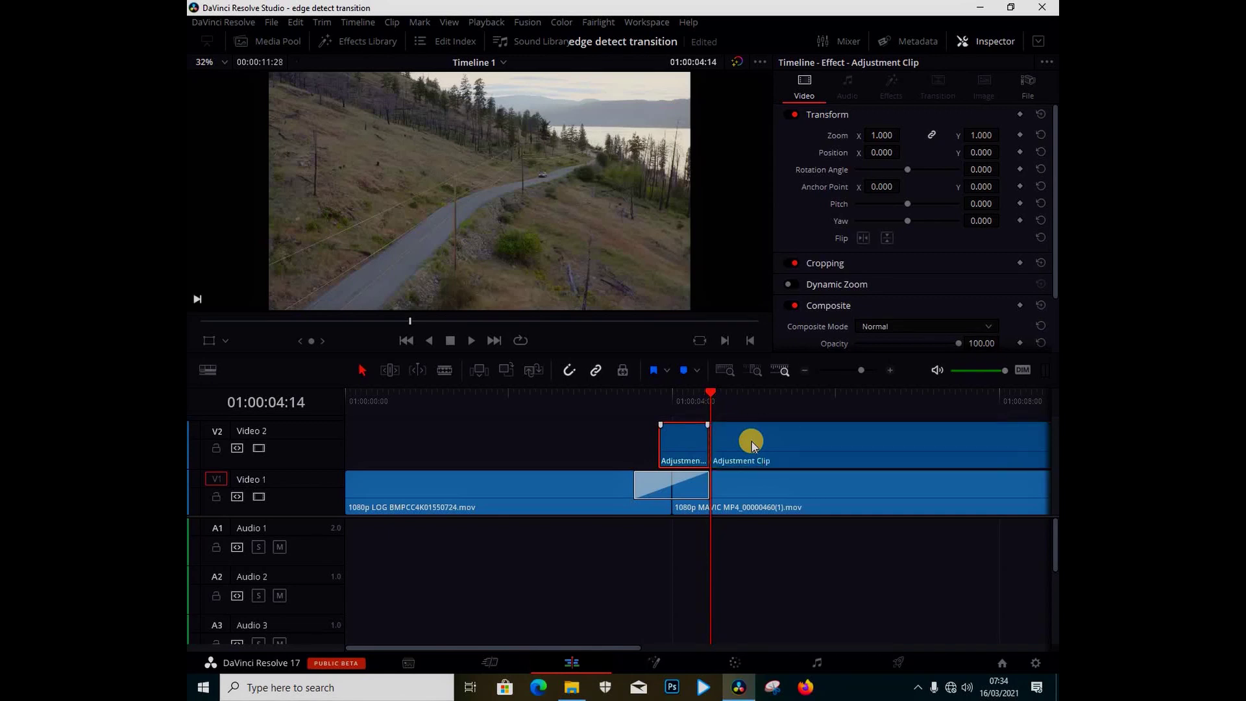
{"action": "left_click", "coordinate": [752, 443]}
{"action": "key", "text": "Delete"}
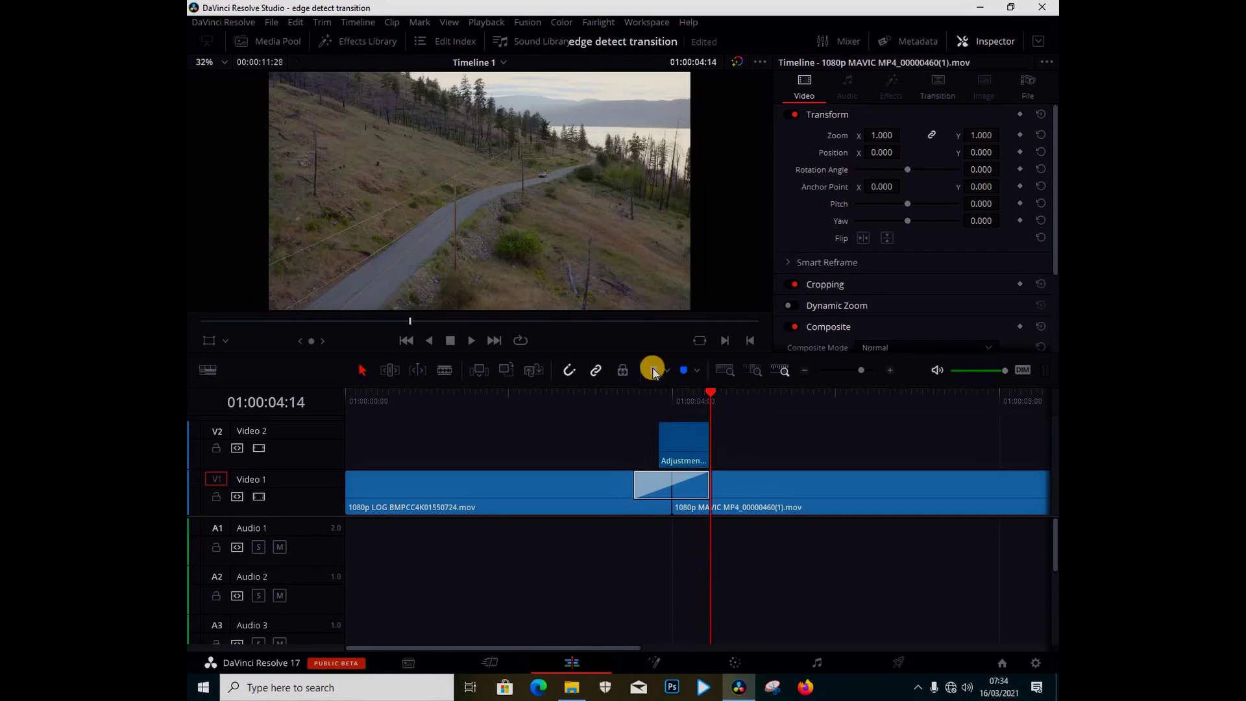
{"action": "left_click", "coordinate": [663, 401]}
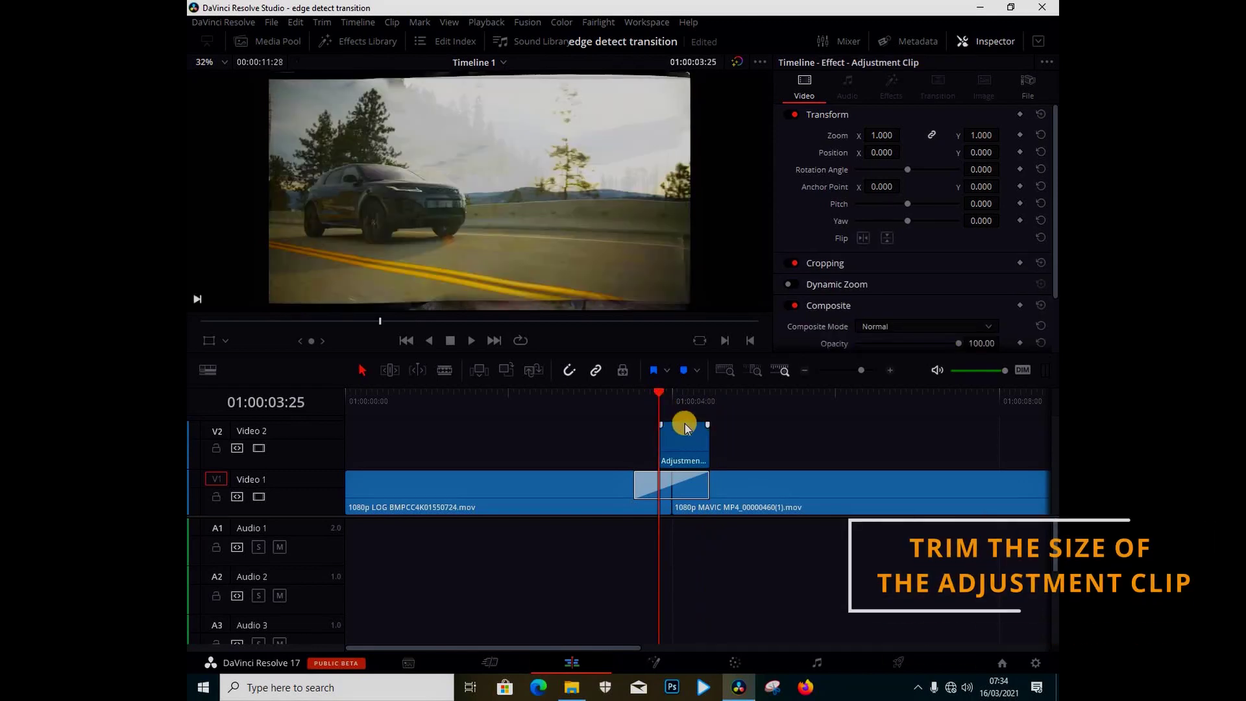
{"action": "key", "text": "Right"}
{"action": "key", "text": "Right"}
{"action": "key", "text": "Right"}
{"action": "key", "text": "Right"}
{"action": "key", "text": "Right"}
{"action": "key", "text": "Right"}
{"action": "key", "text": "Right"}
{"action": "key", "text": "Right"}
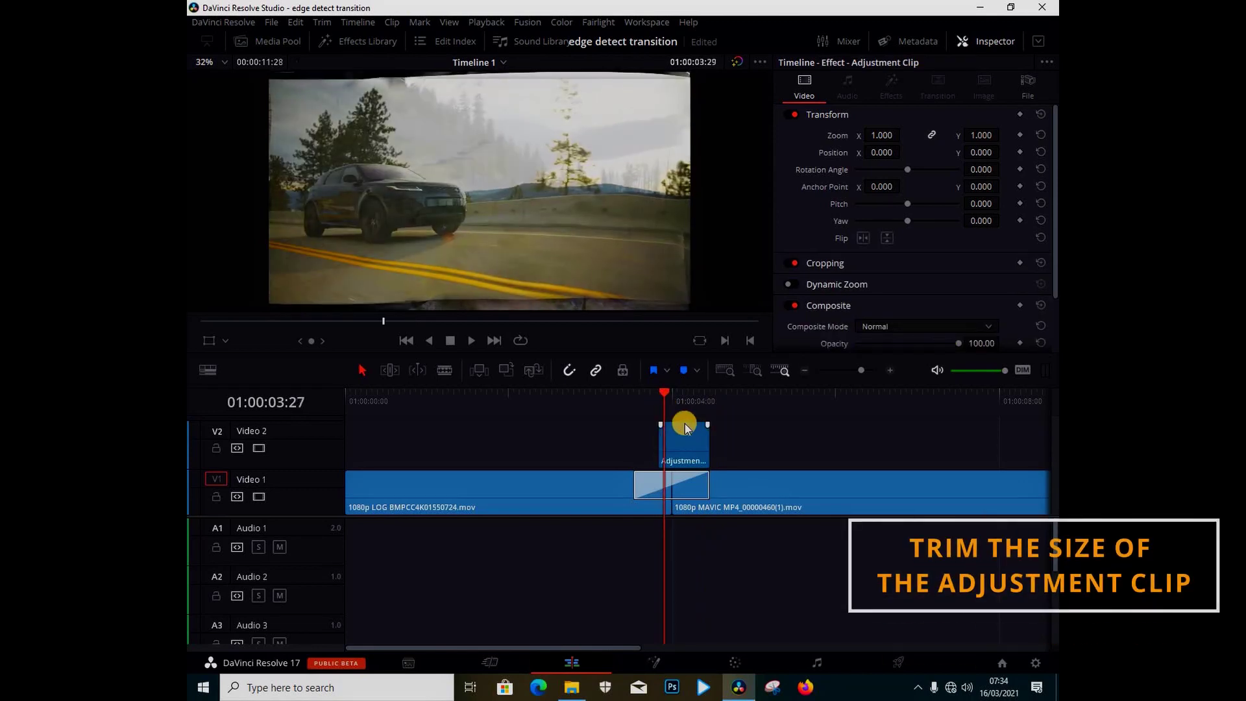
{"action": "key", "text": "Right"}
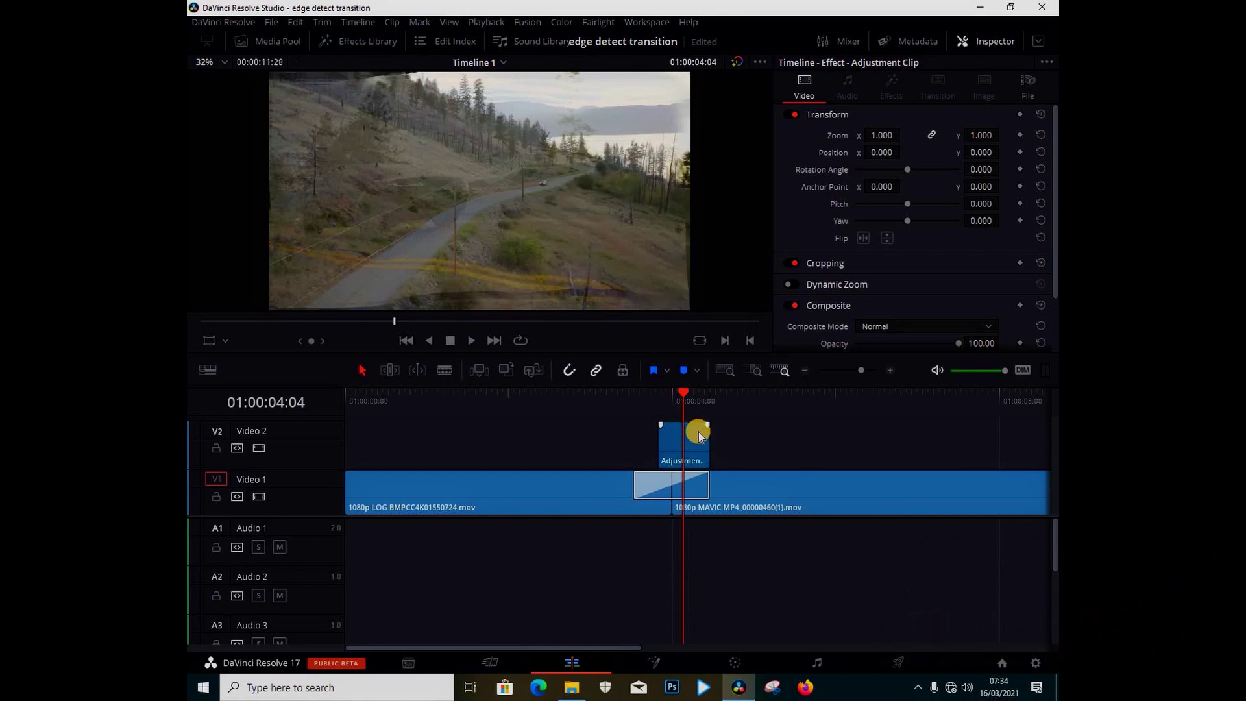
{"action": "left_click_drag", "start_coordinate": [697, 451], "coordinate": [672, 420]}
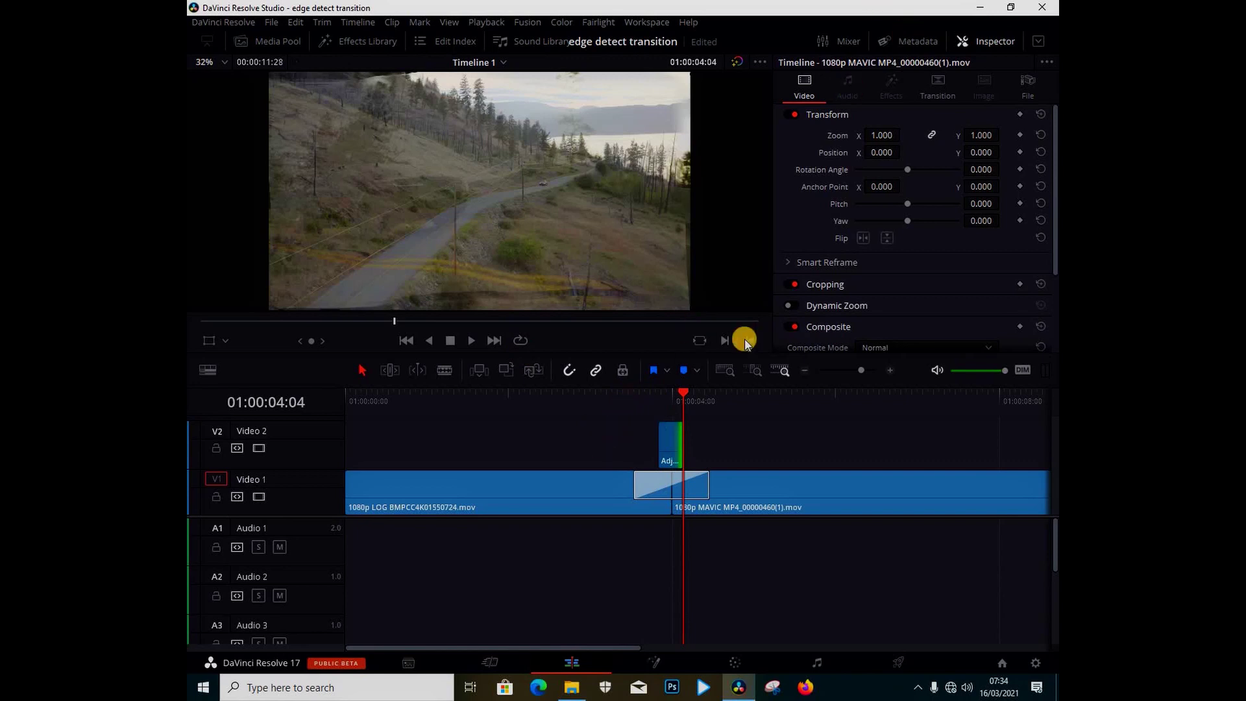
{"action": "left_click", "coordinate": [671, 426]}
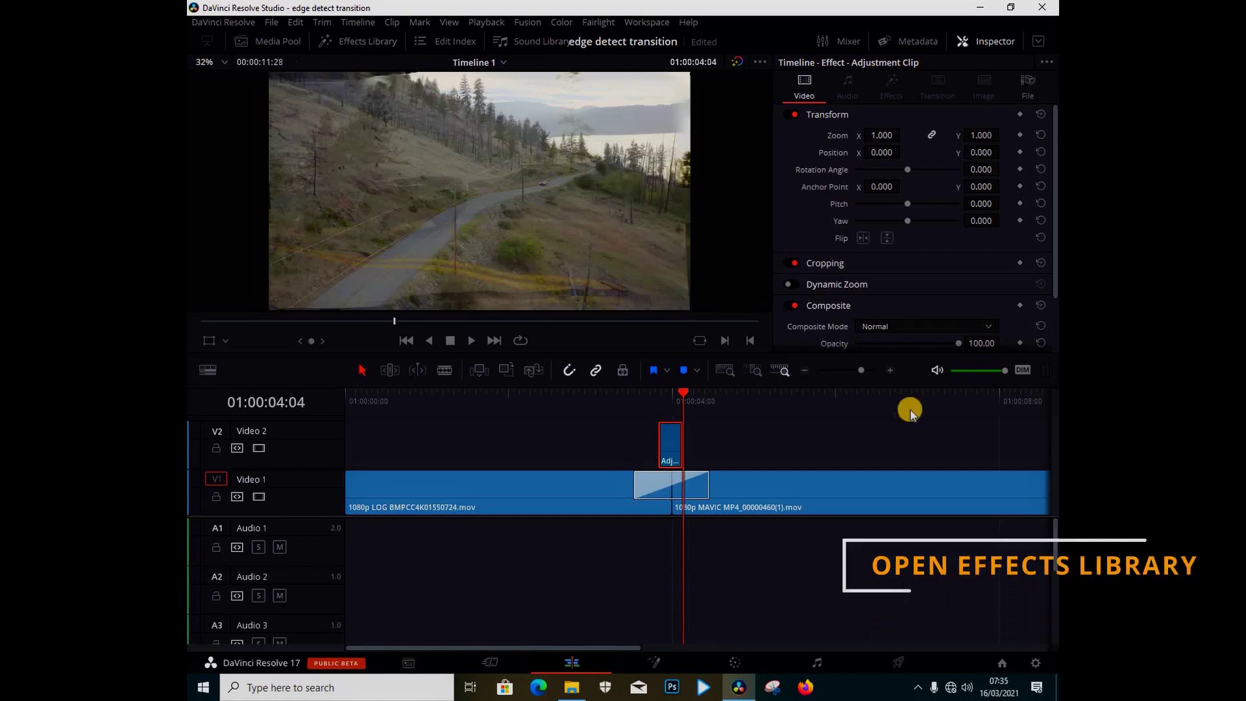
Apply the Open FX Invert Color effect to the adjustment clip.
{"action": "left_click", "coordinate": [890, 370]}
{"action": "left_click", "coordinate": [890, 370]}
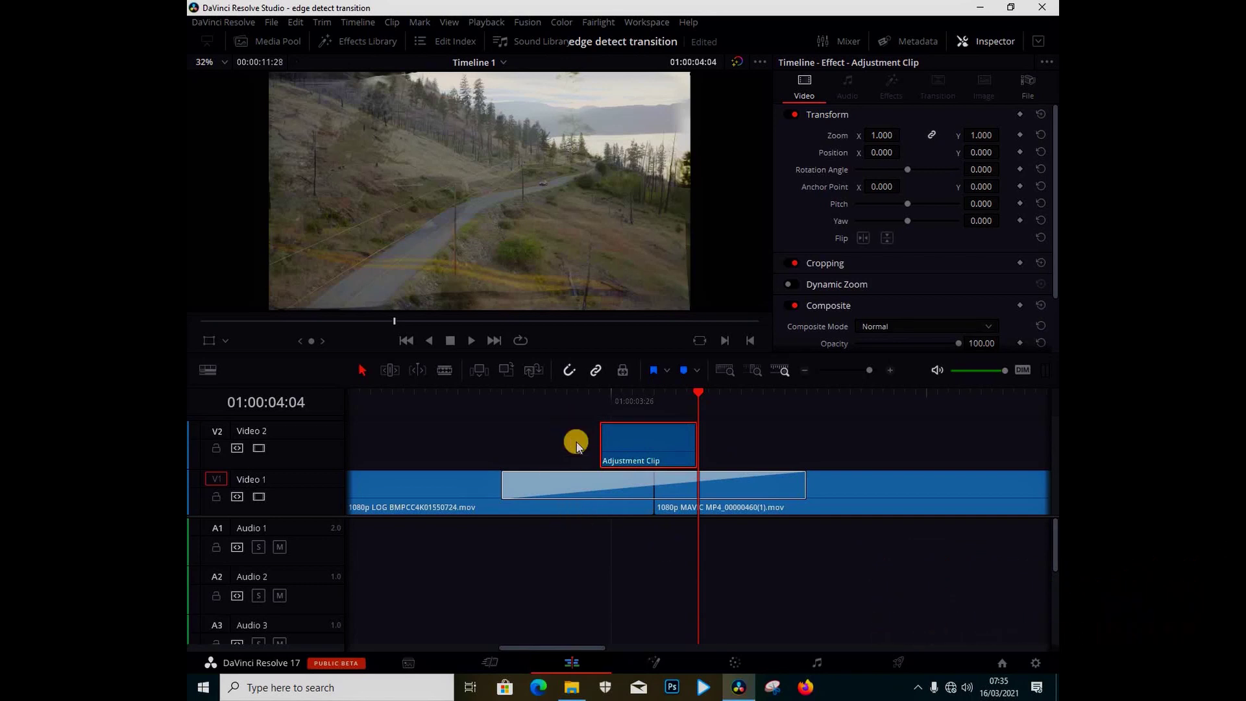
{"action": "left_click", "coordinate": [375, 42]}
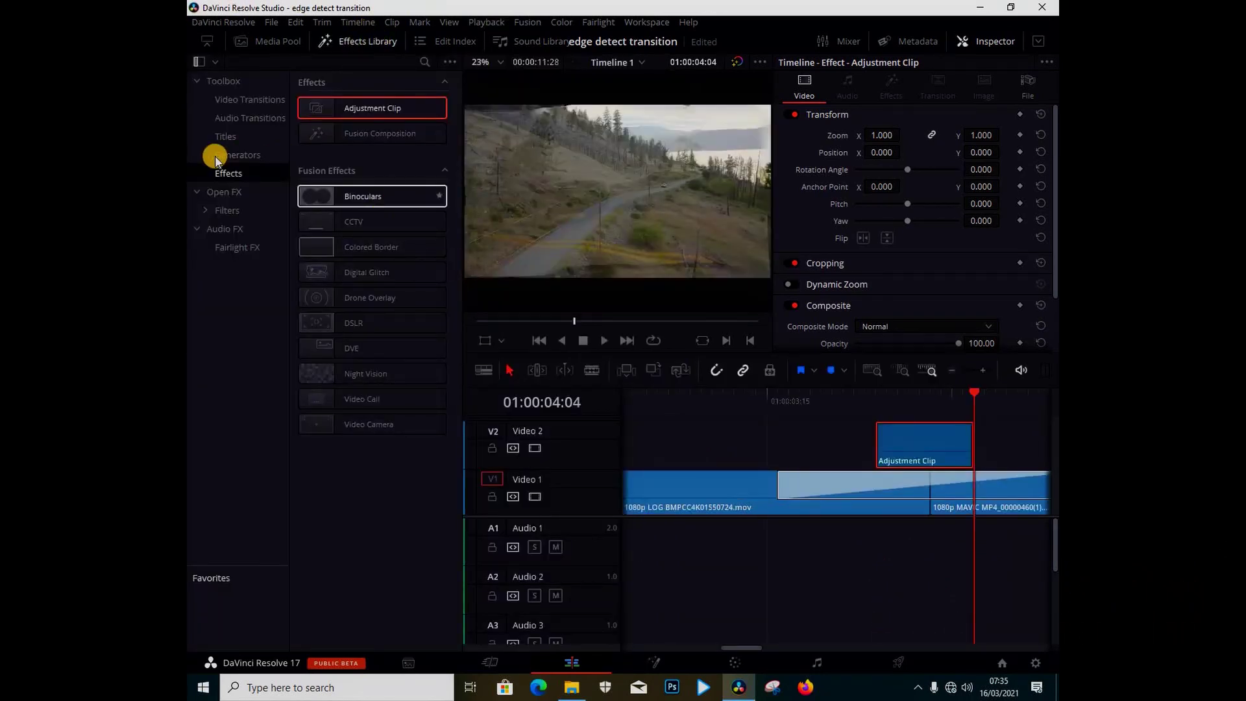
{"action": "left_click", "coordinate": [222, 192]}
{"action": "scroll", "coordinate": [410, 228], "scroll_direction": "down", "scroll_amount": 5}
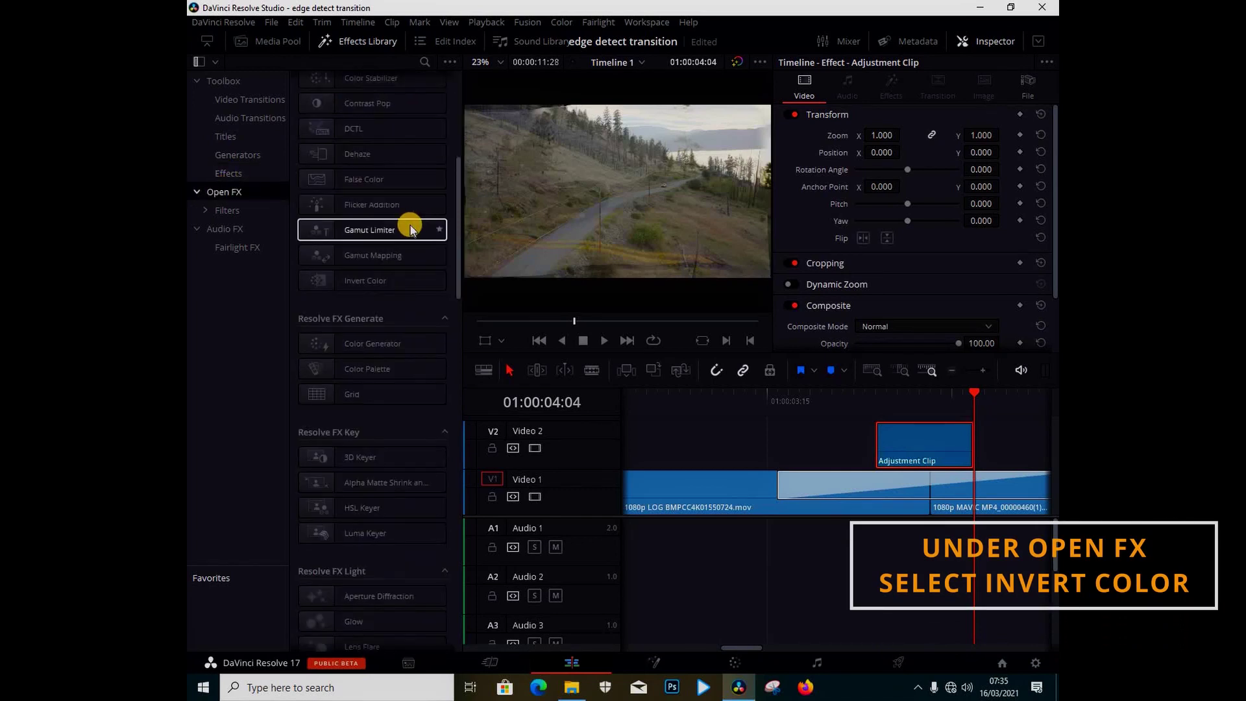
{"action": "left_click_drag", "start_coordinate": [332, 280], "coordinate": [917, 448]}
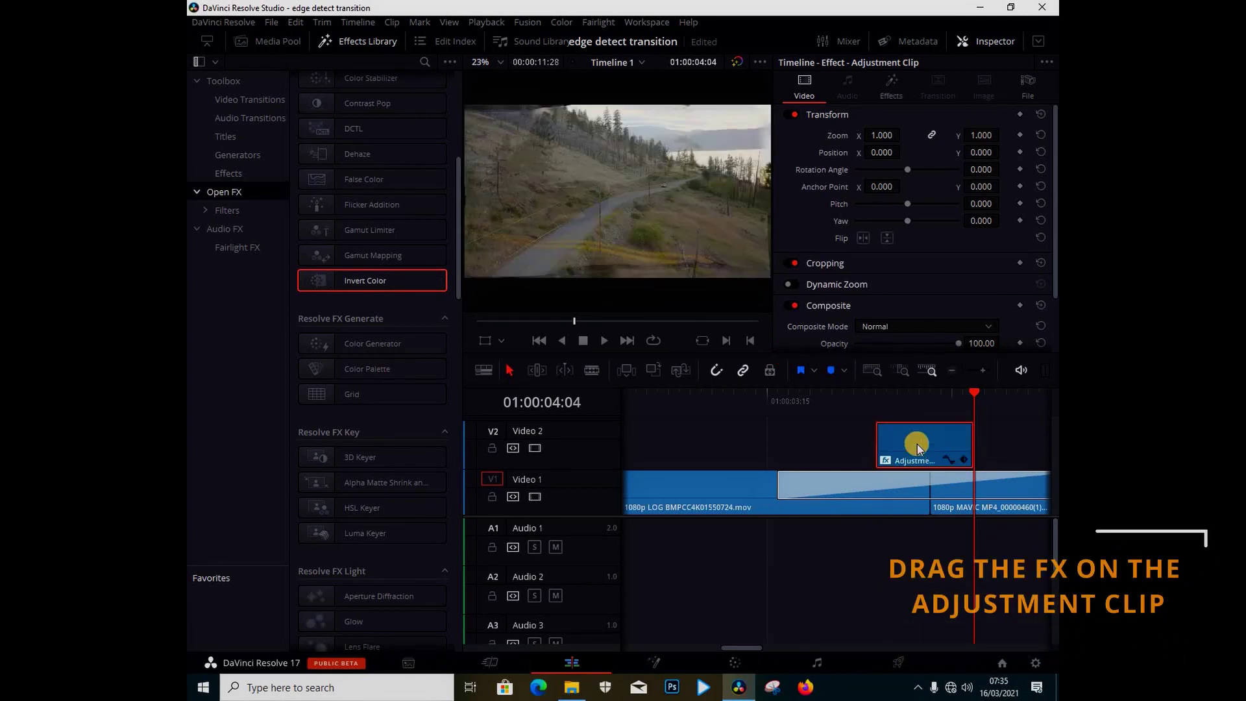
Play back the inverted section from the adjustment clip's start.
{"action": "left_click", "coordinate": [871, 397]}
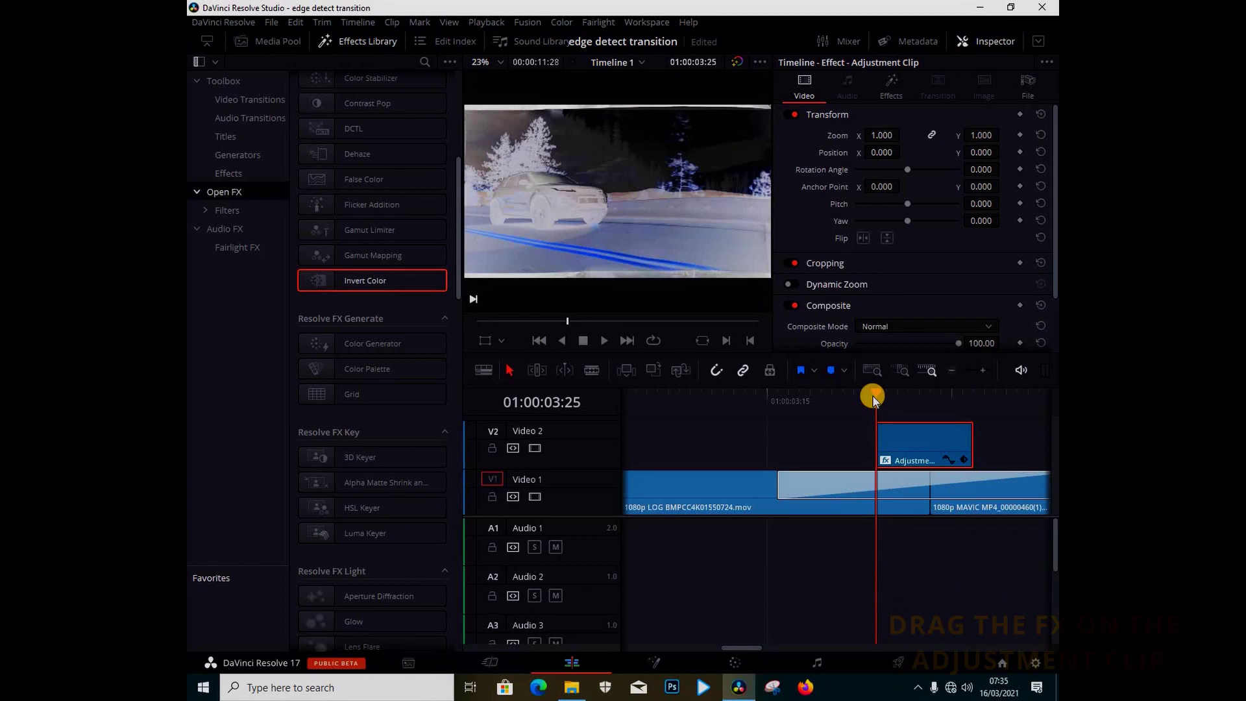
{"action": "key", "text": "space"}
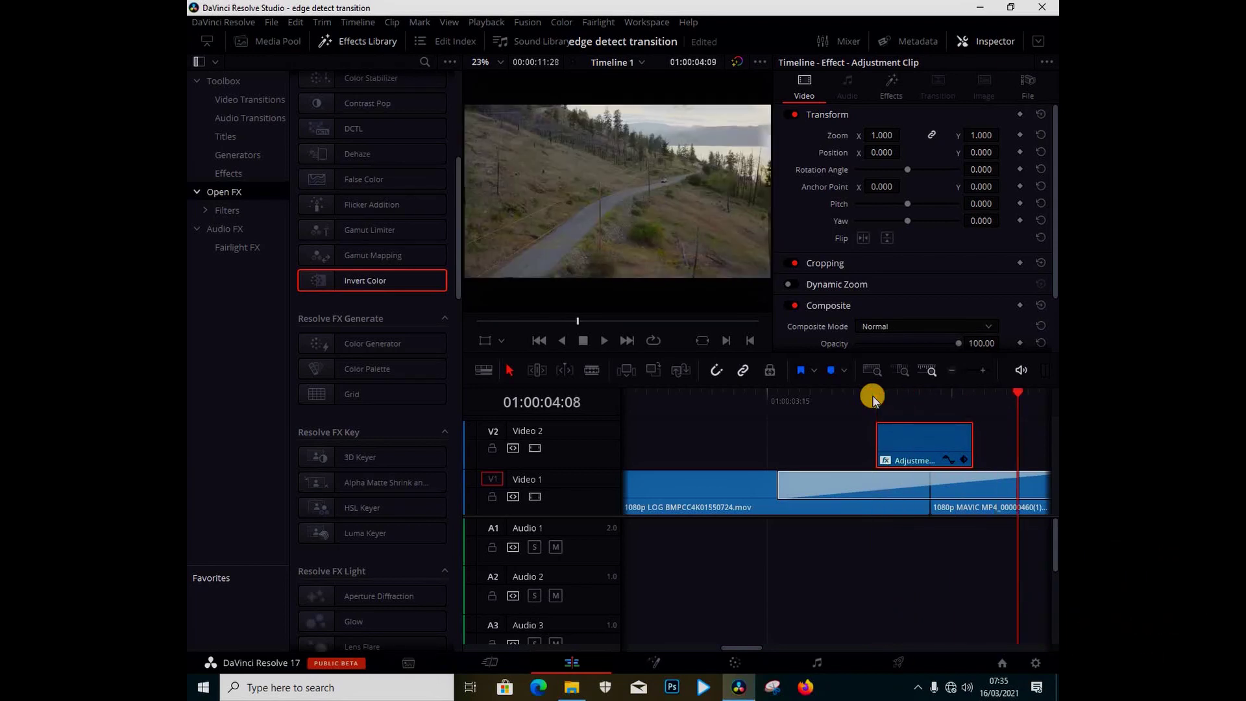
{"action": "left_click", "coordinate": [872, 397]}
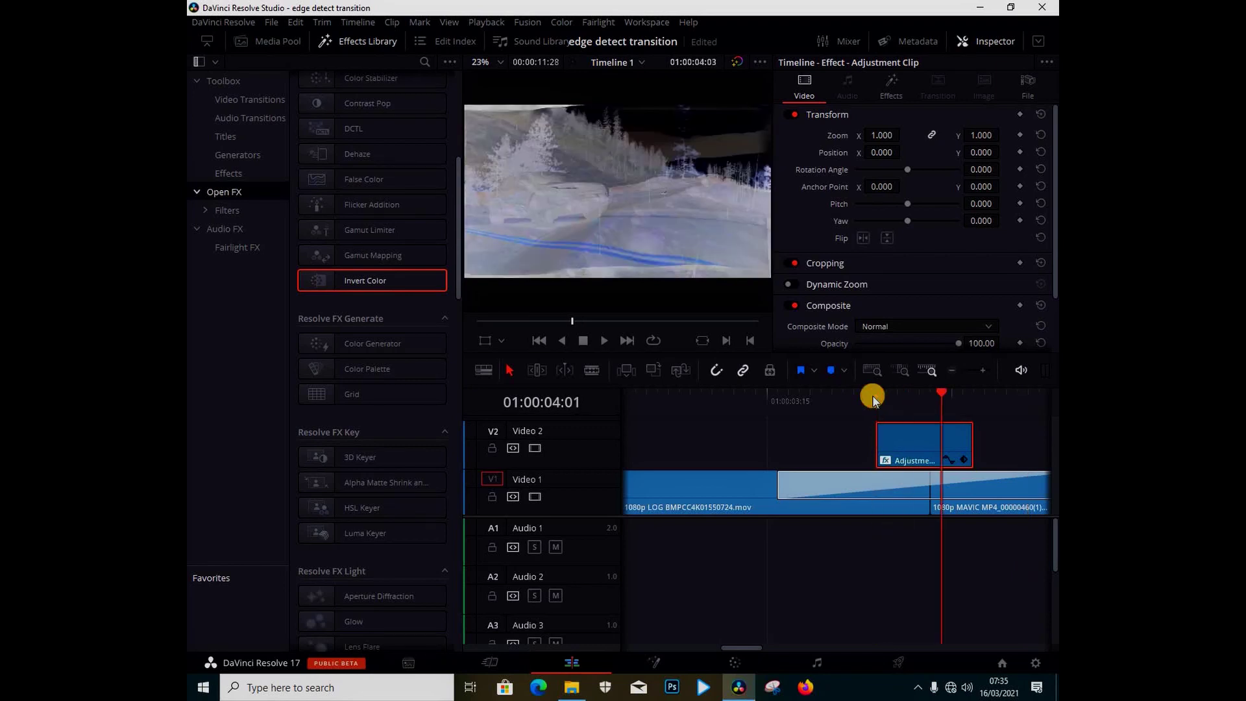
{"action": "mouse_move", "coordinate": [906, 439]}
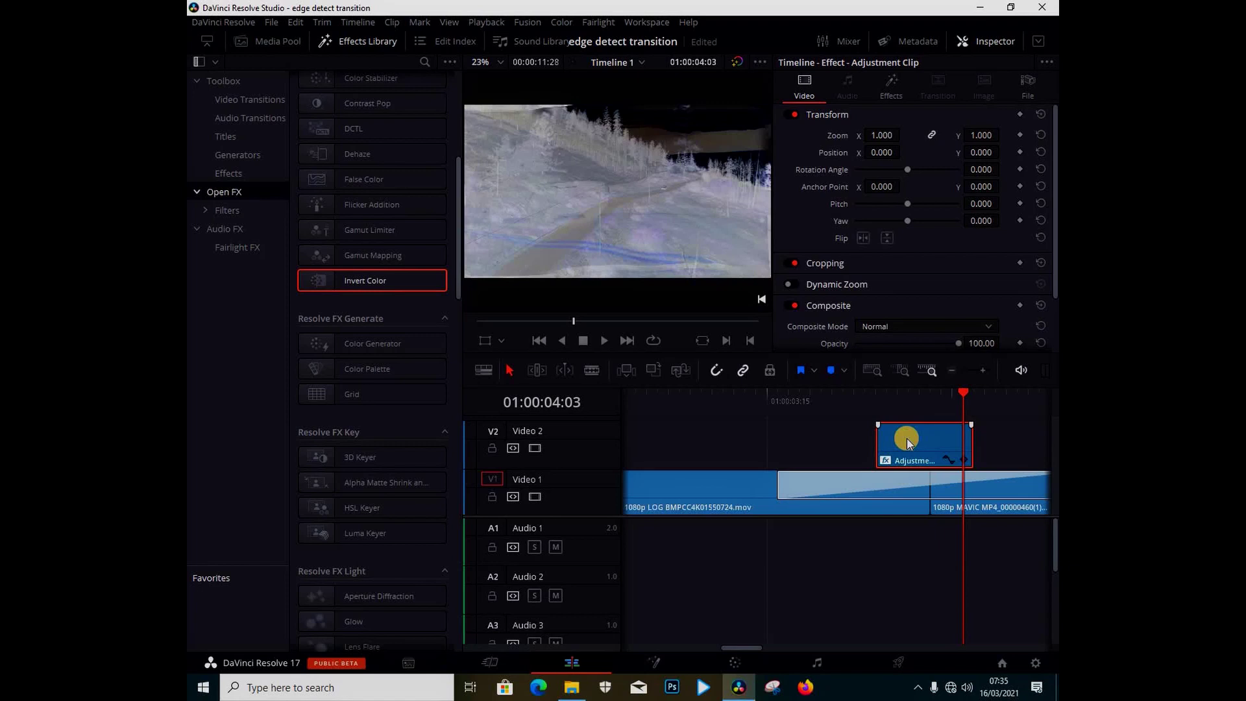
Undo Invert Color and apply Resolve FX Stylize's Edge Detect to the adjustment clip.
{"action": "key", "text": "ctrl+z"}
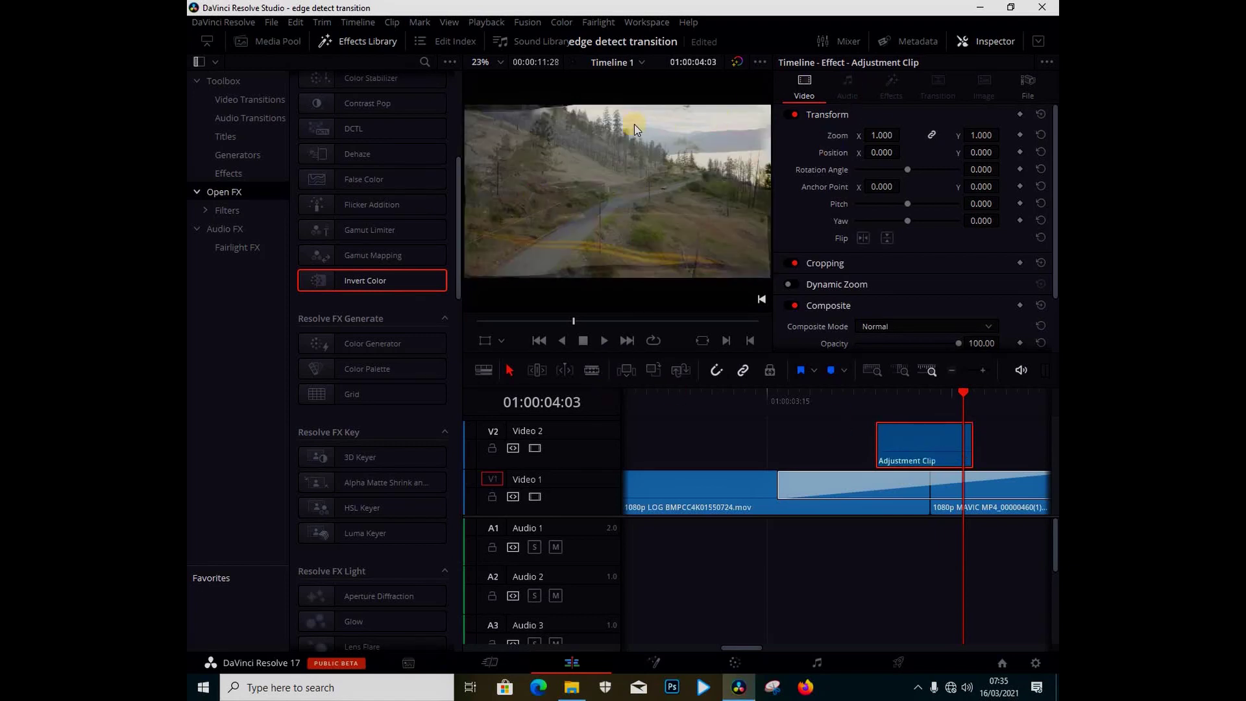
{"action": "scroll", "coordinate": [466, 305], "scroll_direction": "down", "scroll_amount": 3}
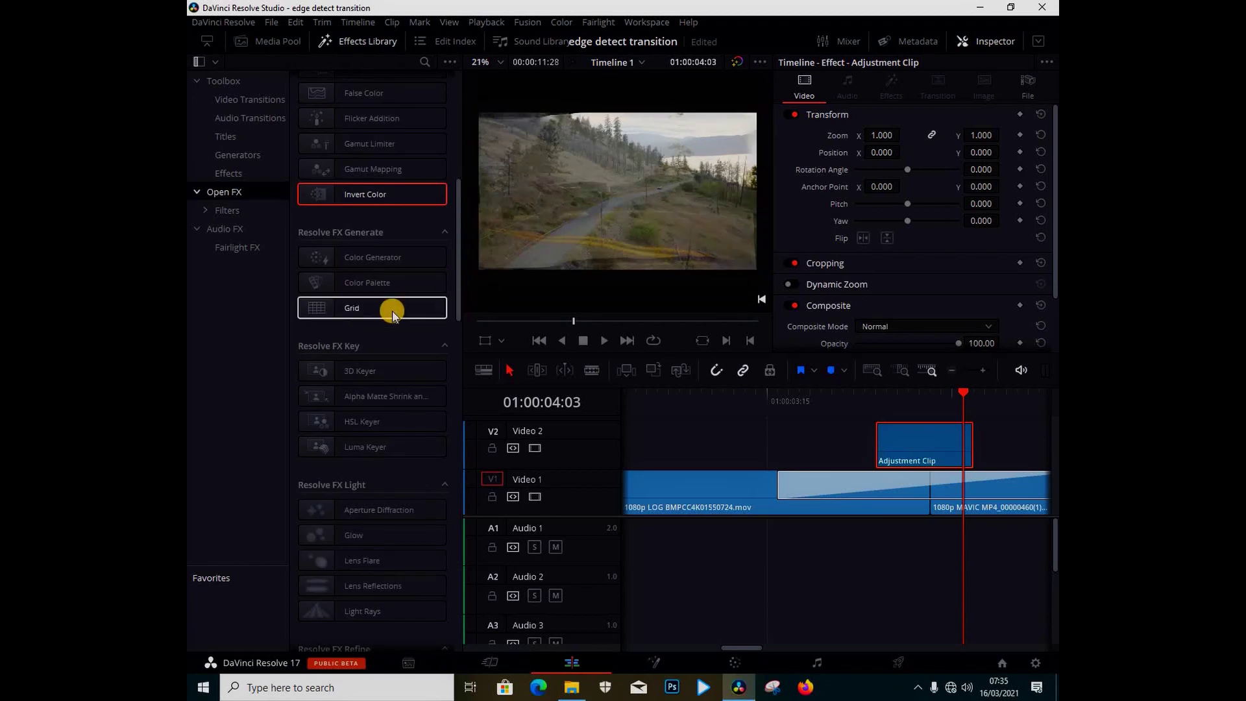
{"action": "scroll", "coordinate": [394, 312], "scroll_direction": "down", "scroll_amount": 9}
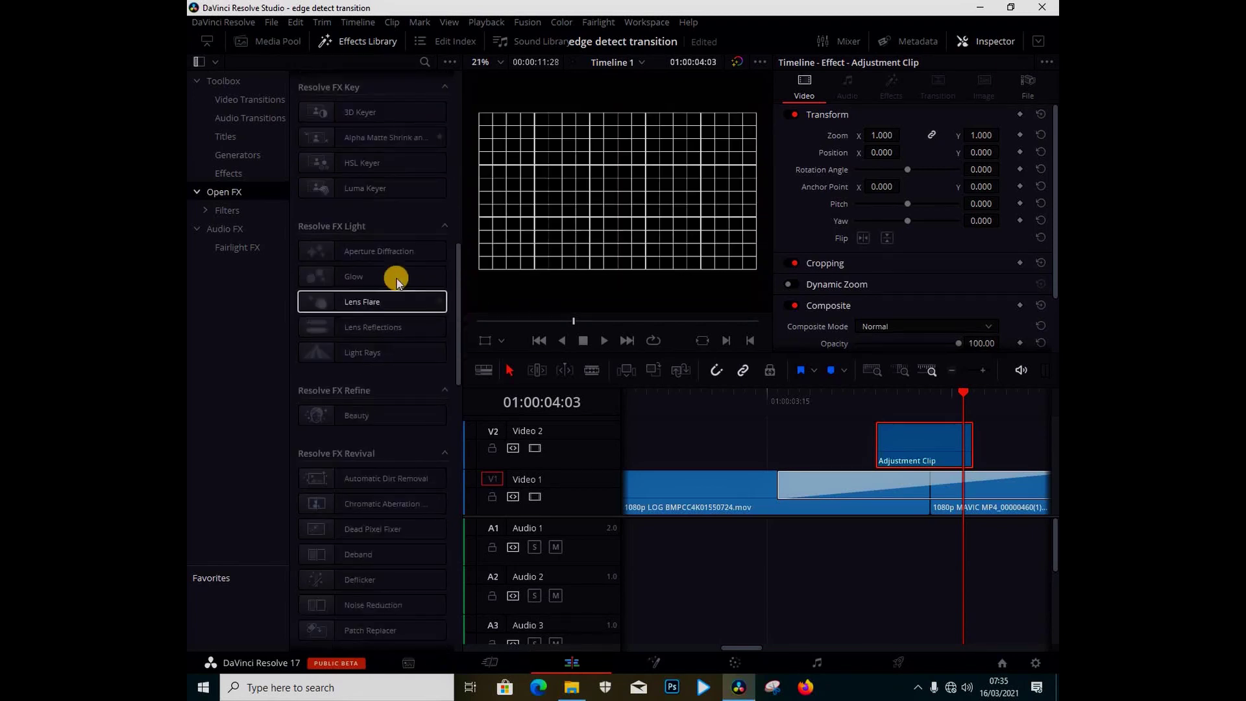
{"action": "left_click", "coordinate": [487, 76]}
{"action": "left_click", "coordinate": [487, 77]}
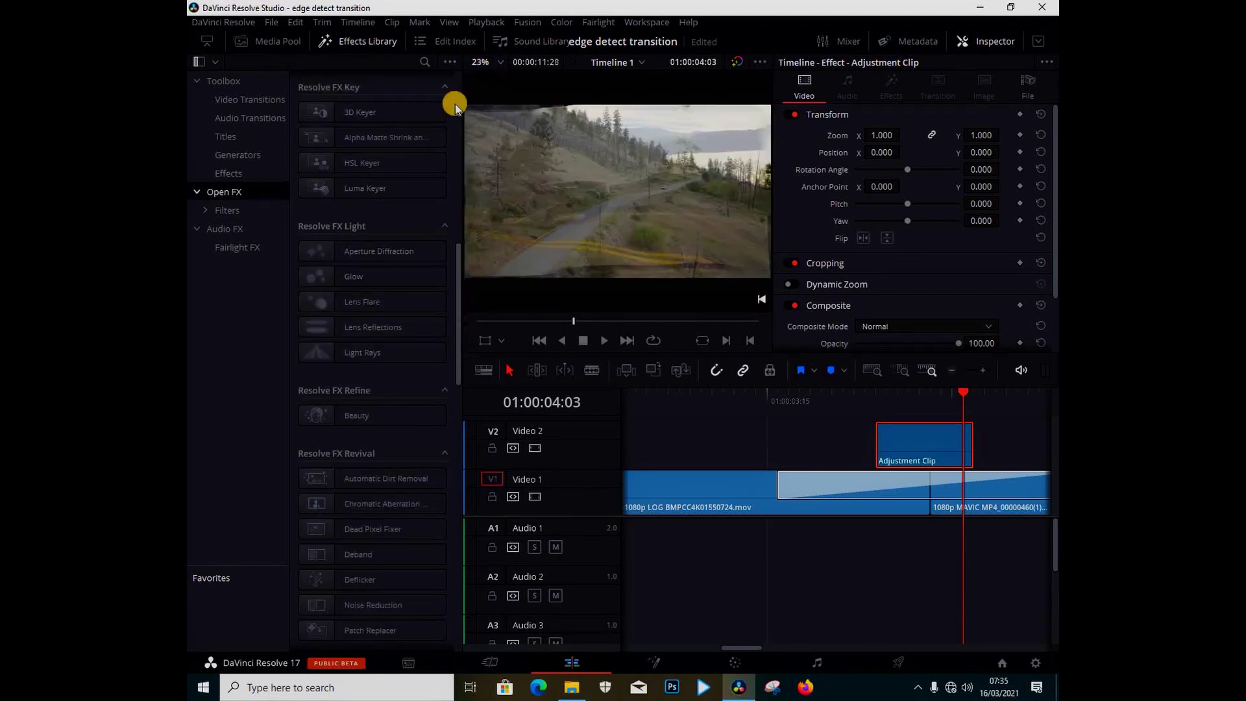
{"action": "scroll", "coordinate": [403, 250], "scroll_direction": "down", "scroll_amount": 12}
{"action": "scroll", "coordinate": [404, 252], "scroll_direction": "down", "scroll_amount": 15}
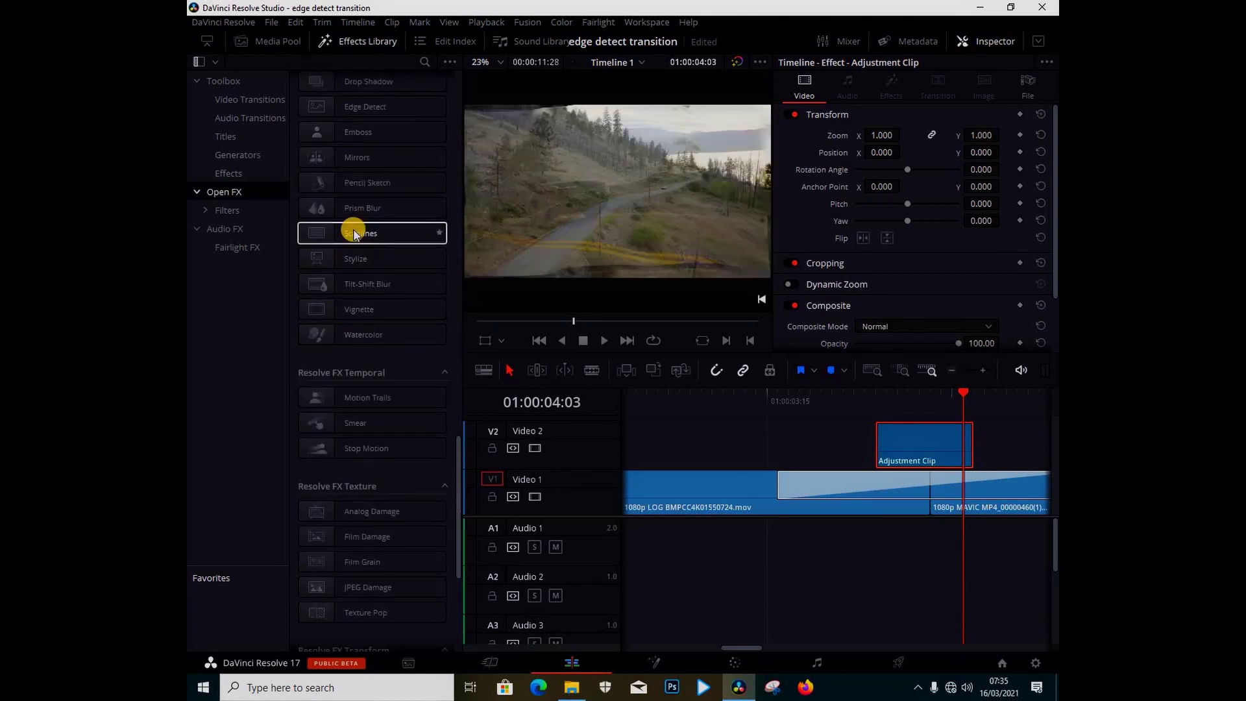
{"action": "scroll", "coordinate": [355, 232], "scroll_direction": "up", "scroll_amount": 3}
{"action": "left_click_drag", "start_coordinate": [376, 195], "coordinate": [923, 423]}
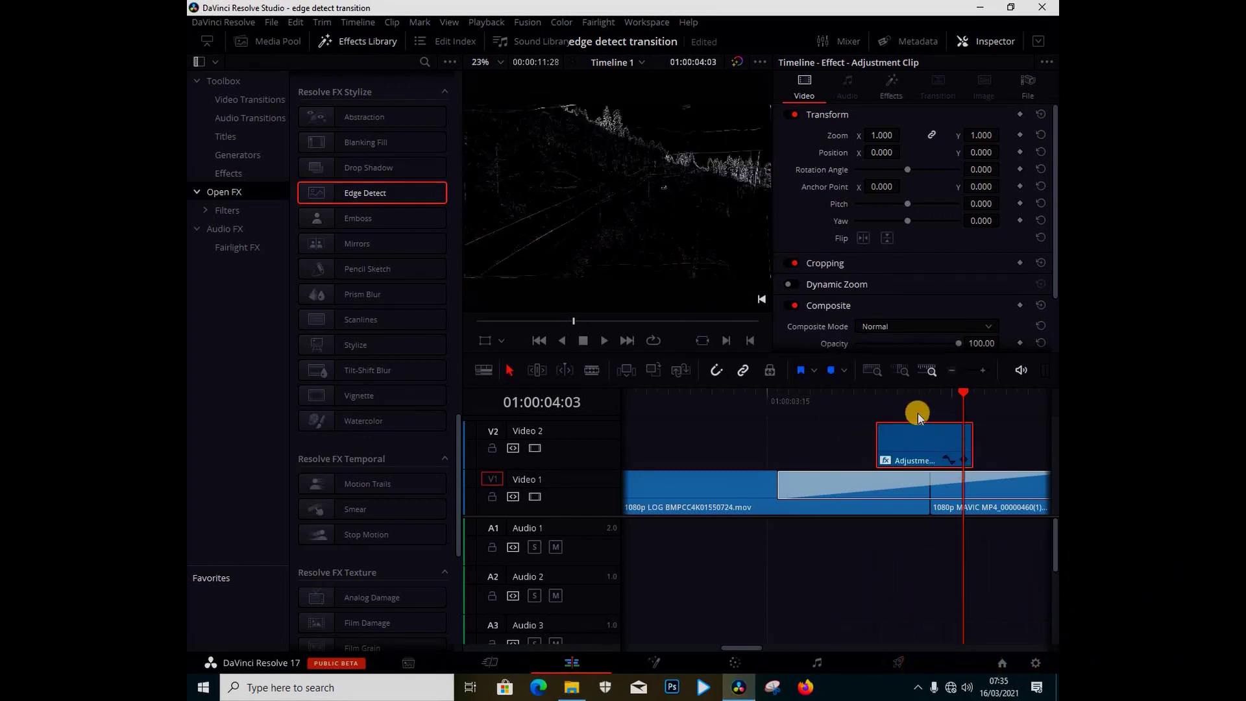
{"action": "left_click", "coordinate": [355, 41]}
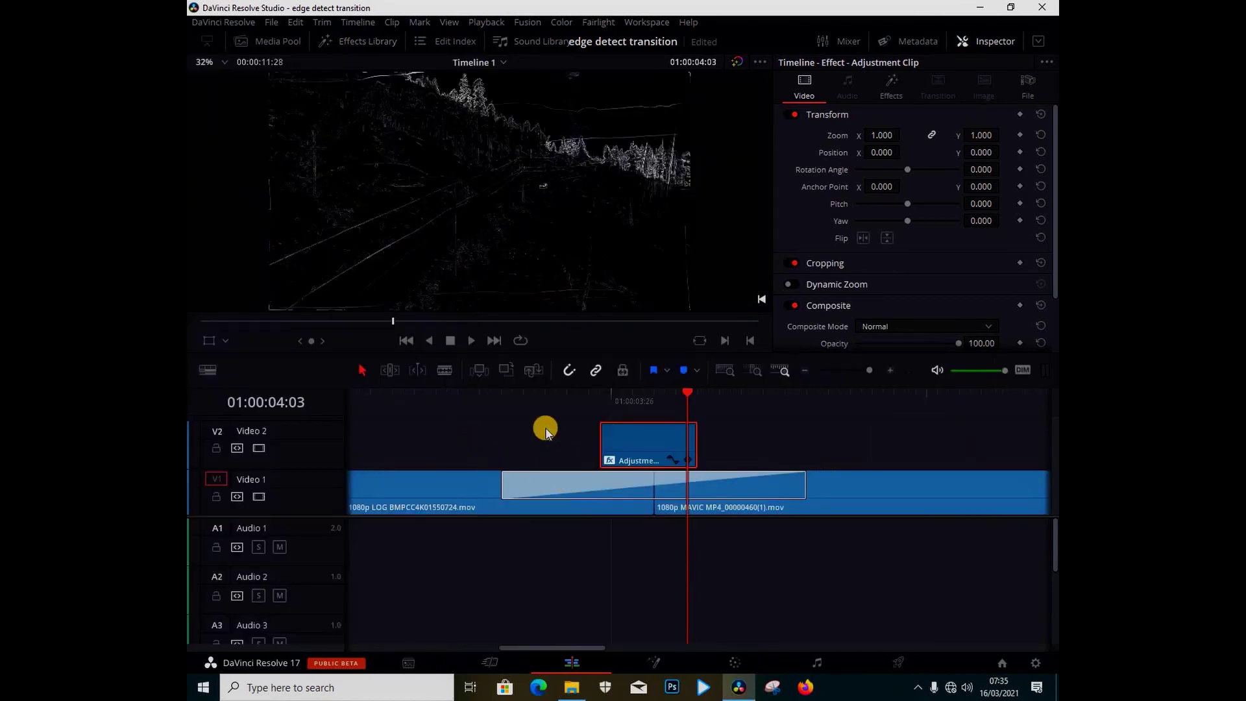
{"action": "left_click", "coordinate": [576, 391]}
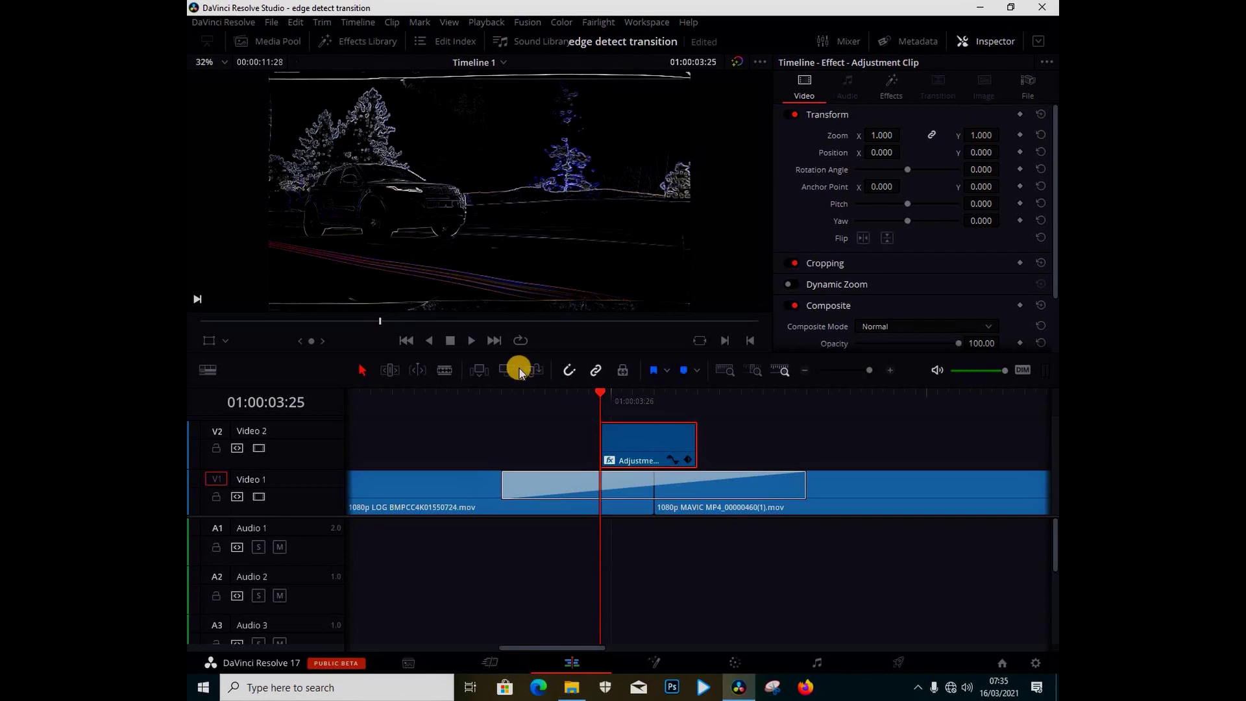
{"action": "left_click", "coordinate": [516, 404]}
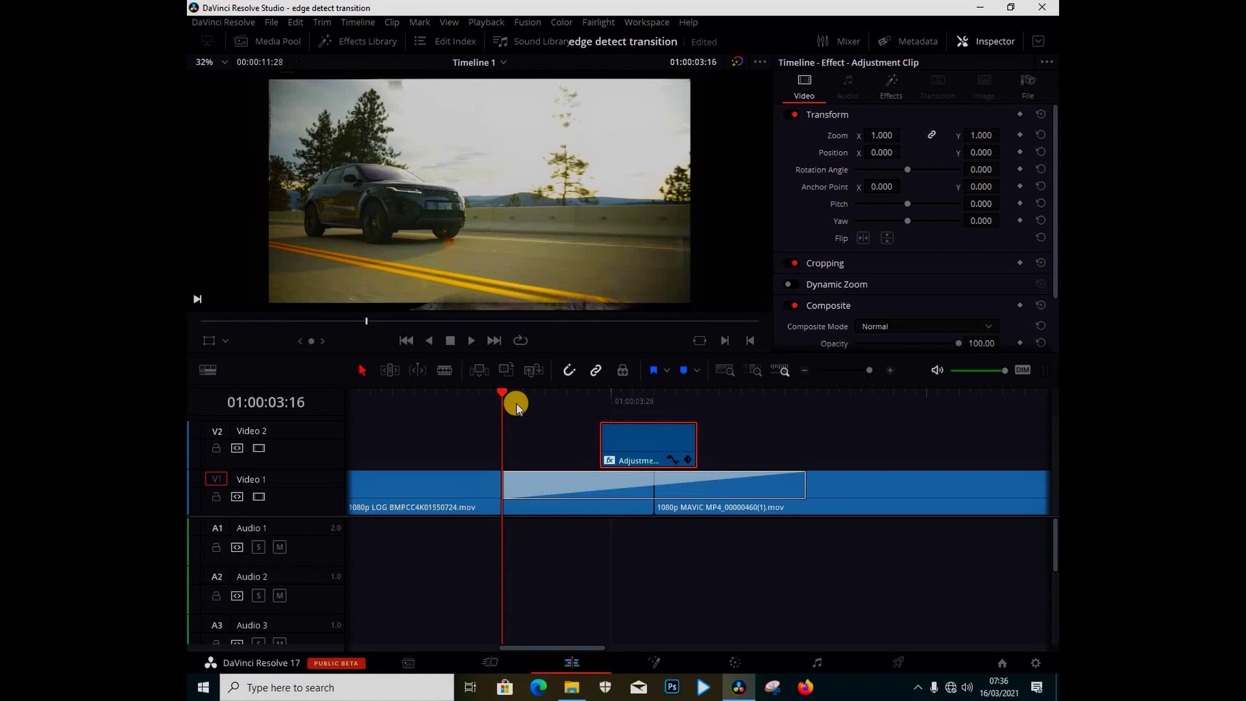
{"action": "key", "text": "space"}
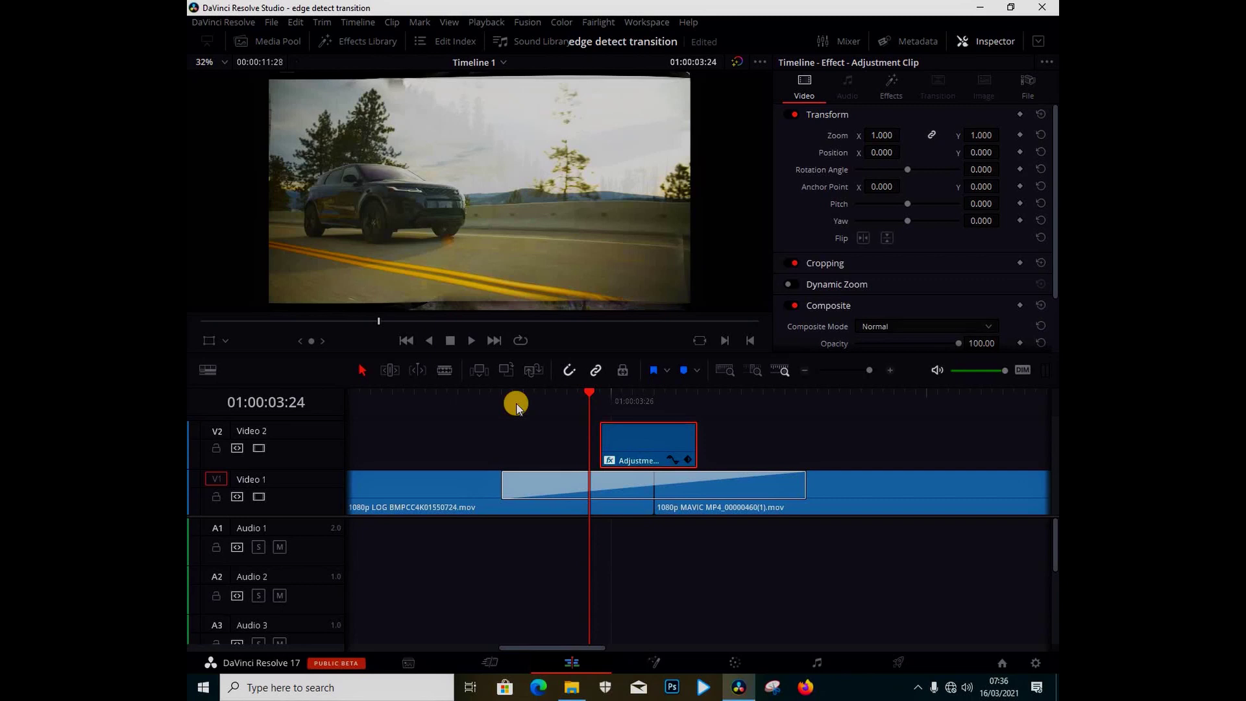
{"action": "key", "text": "Right"}
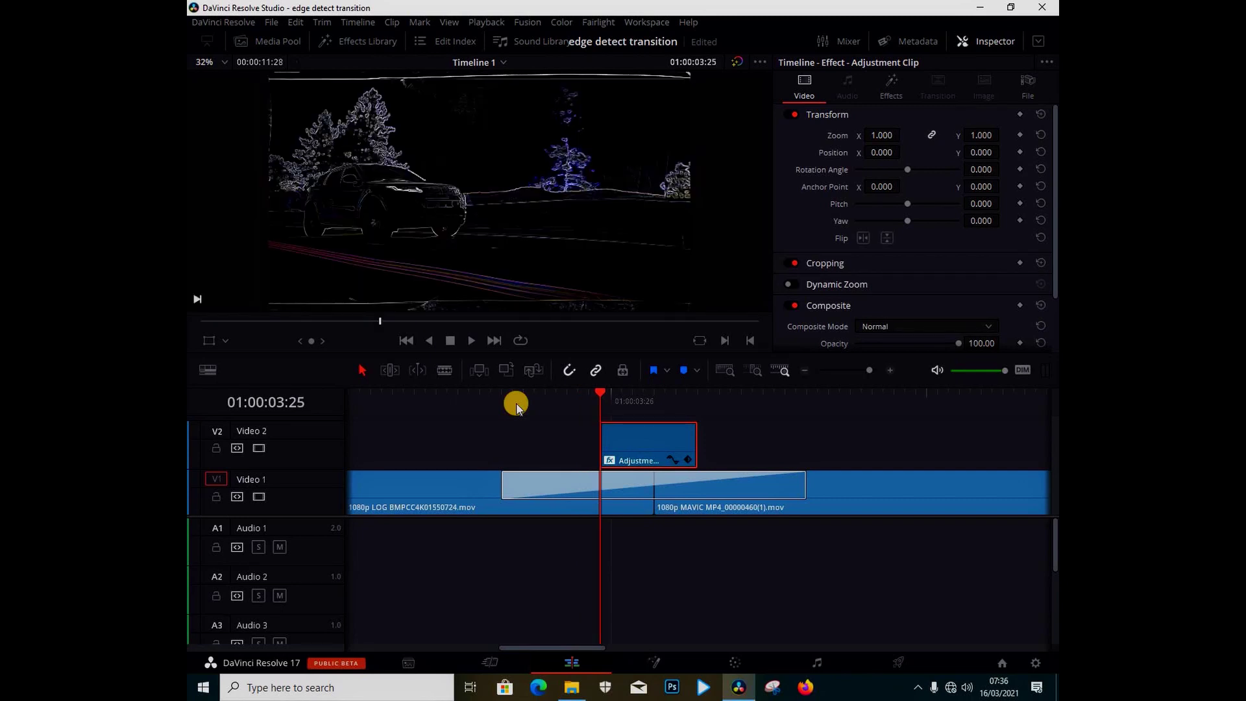
{"action": "key", "text": "Right"}
{"action": "key", "text": "Right"}
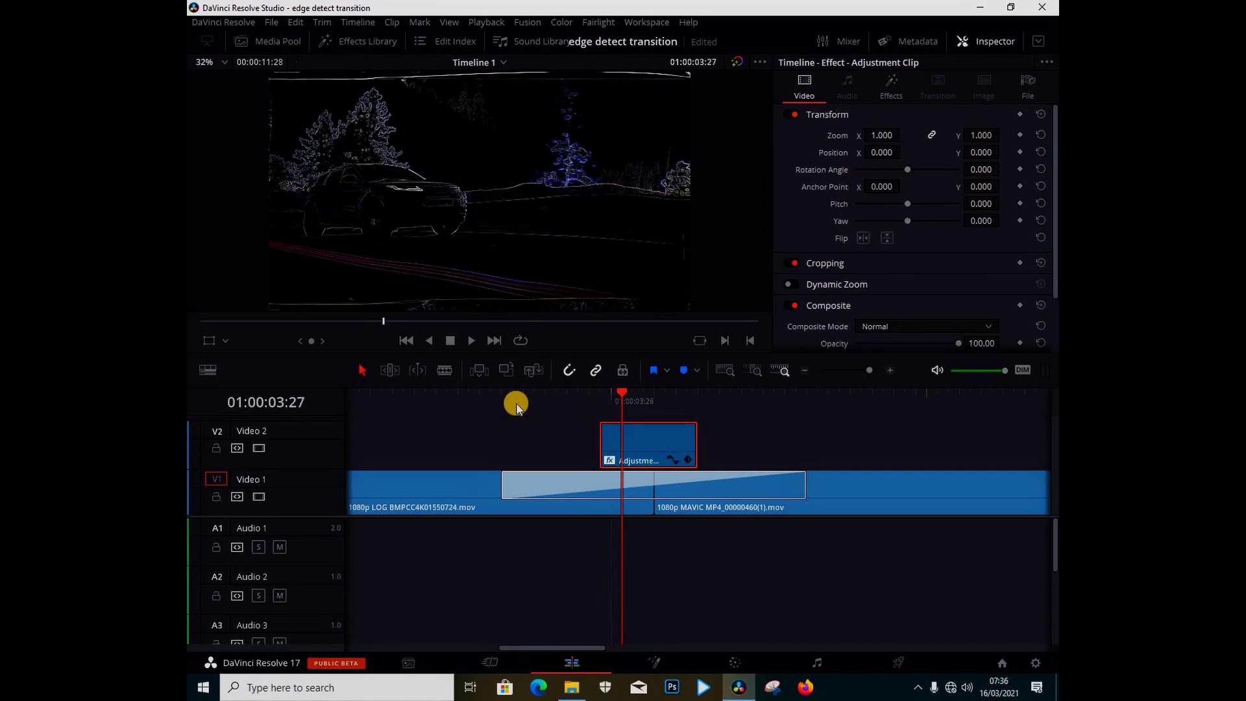
{"action": "key", "text": "Right"}
{"action": "key", "text": "Right"}
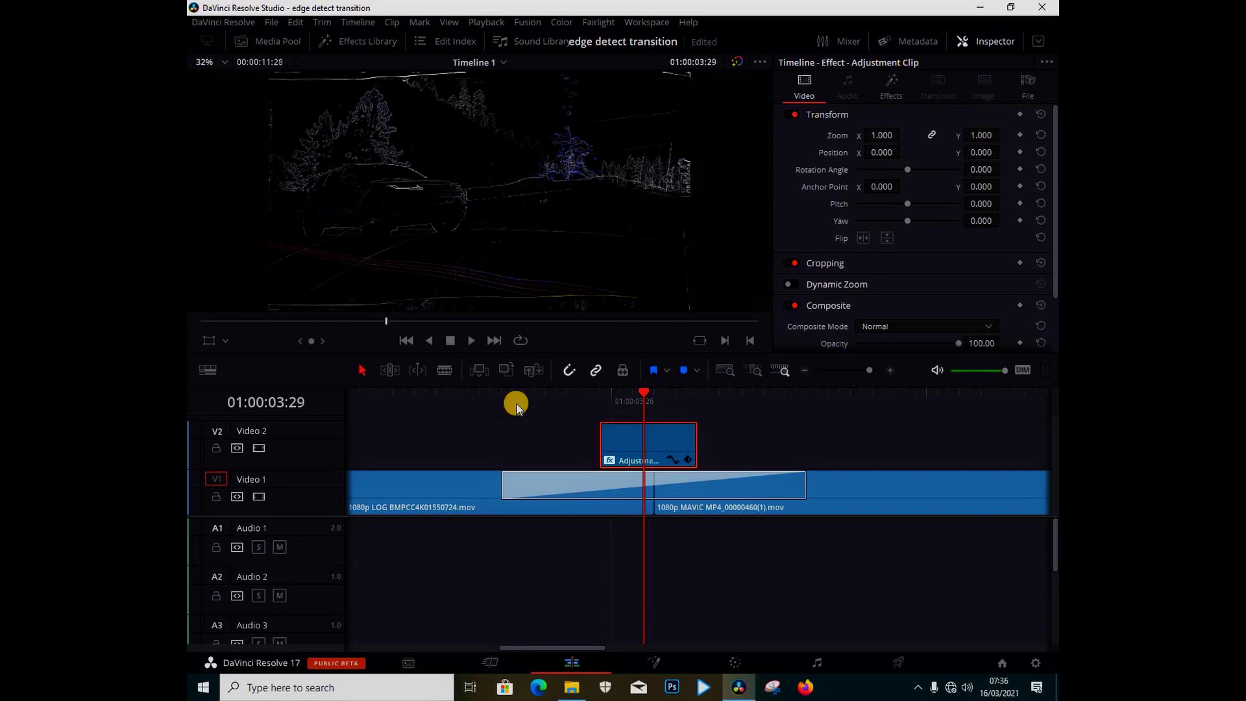
{"action": "key", "text": "Right"}
{"action": "key", "text": "Right"}
{"action": "key", "text": "Right"}
{"action": "key", "text": "Right"}
{"action": "key", "text": "Right"}
{"action": "key", "text": "Right"}
{"action": "key", "text": "Right"}
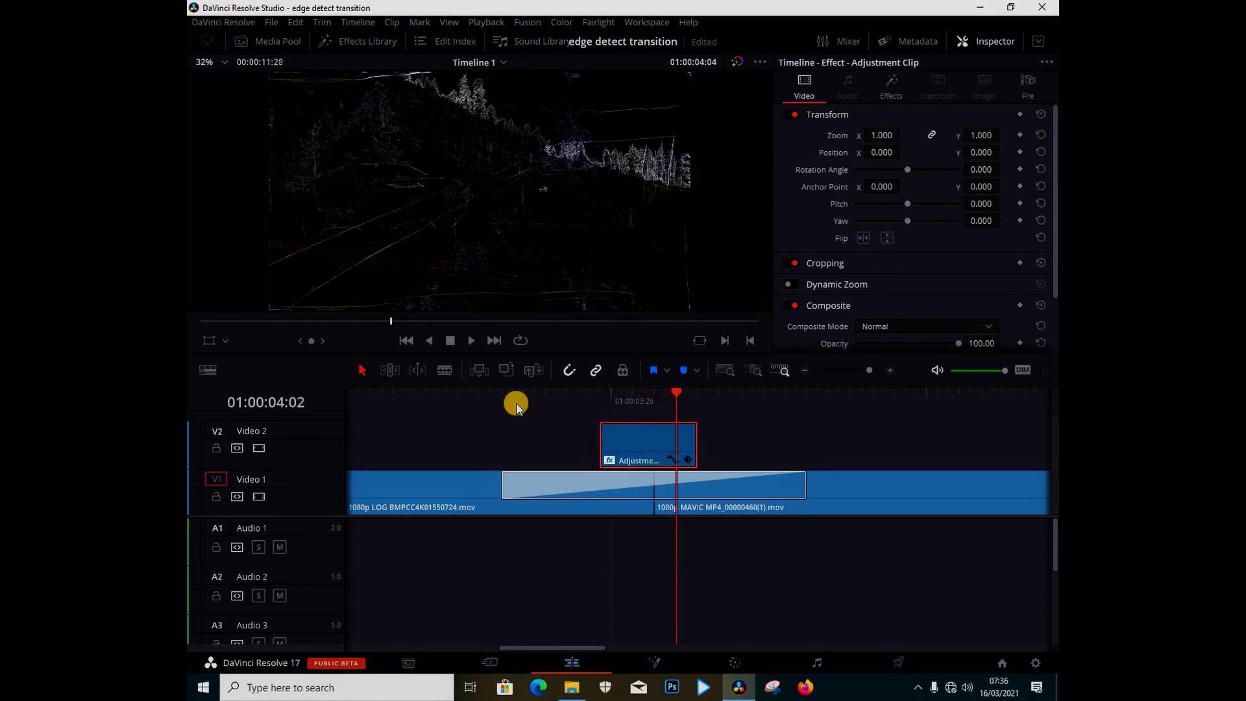
{"action": "key", "text": "Right"}
{"action": "key", "text": "Right"}
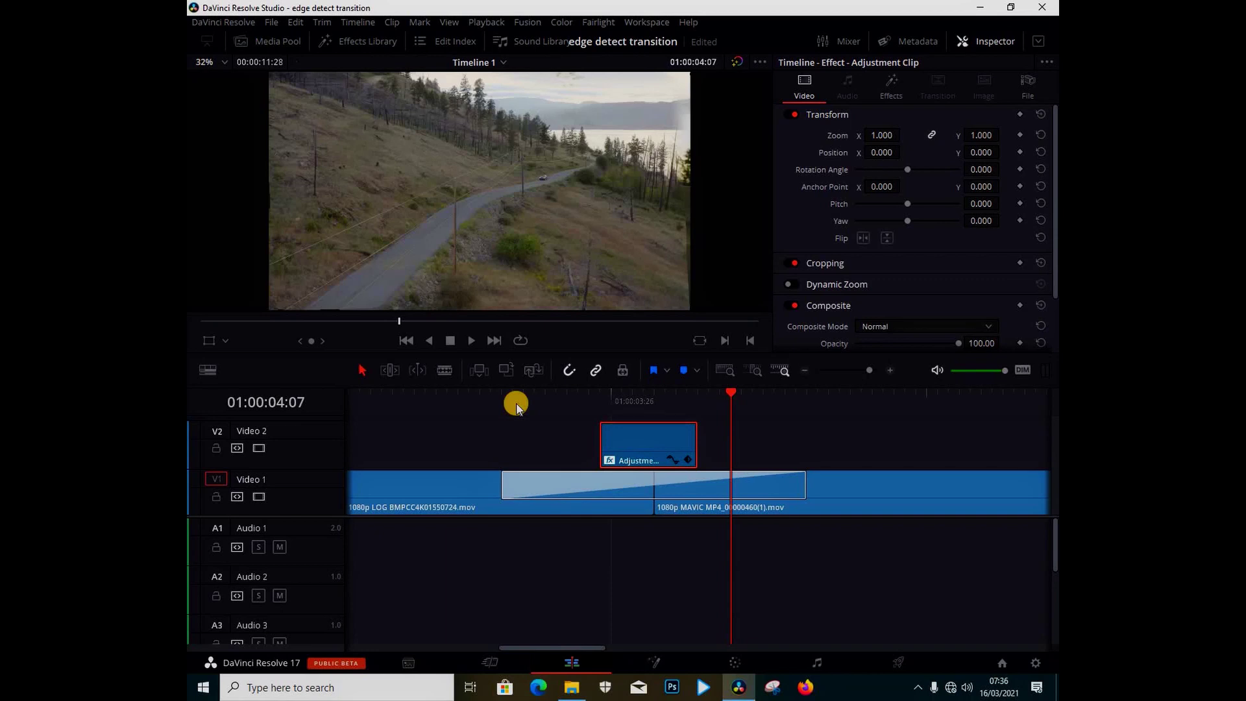
{"action": "key", "text": "Right"}
{"action": "key", "text": "Right"}
{"action": "key", "text": "Right"}
{"action": "key", "text": "Right"}
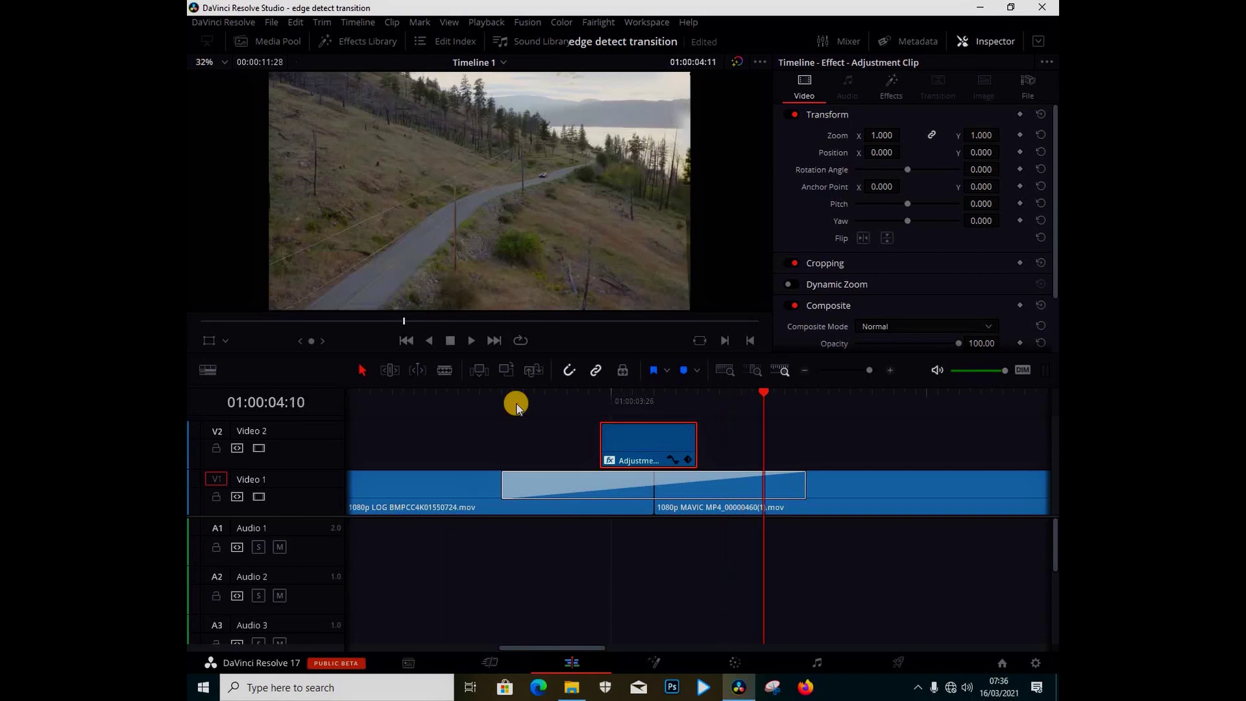